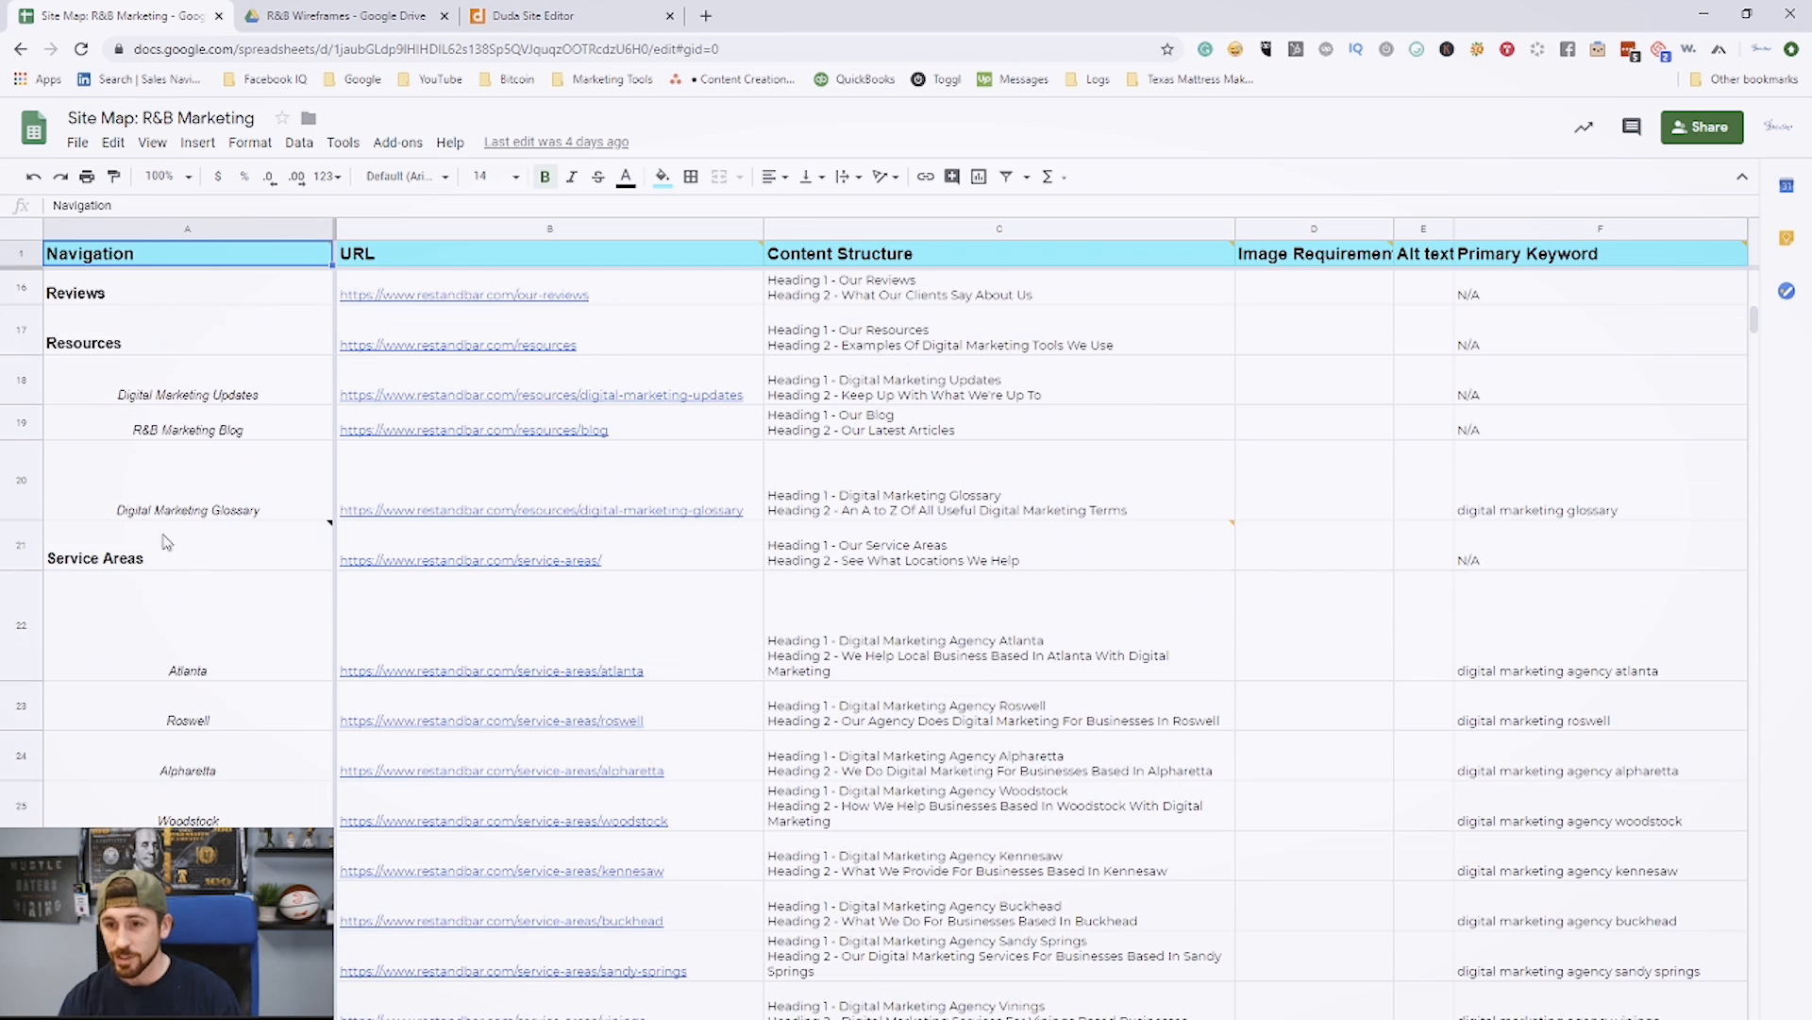
- Review the site map's Navigation entries from Home down to Photo Gallery (SEO), including the comment on that last page
scroll(117, 567, "down", 8)
mouse_move(94, 710)
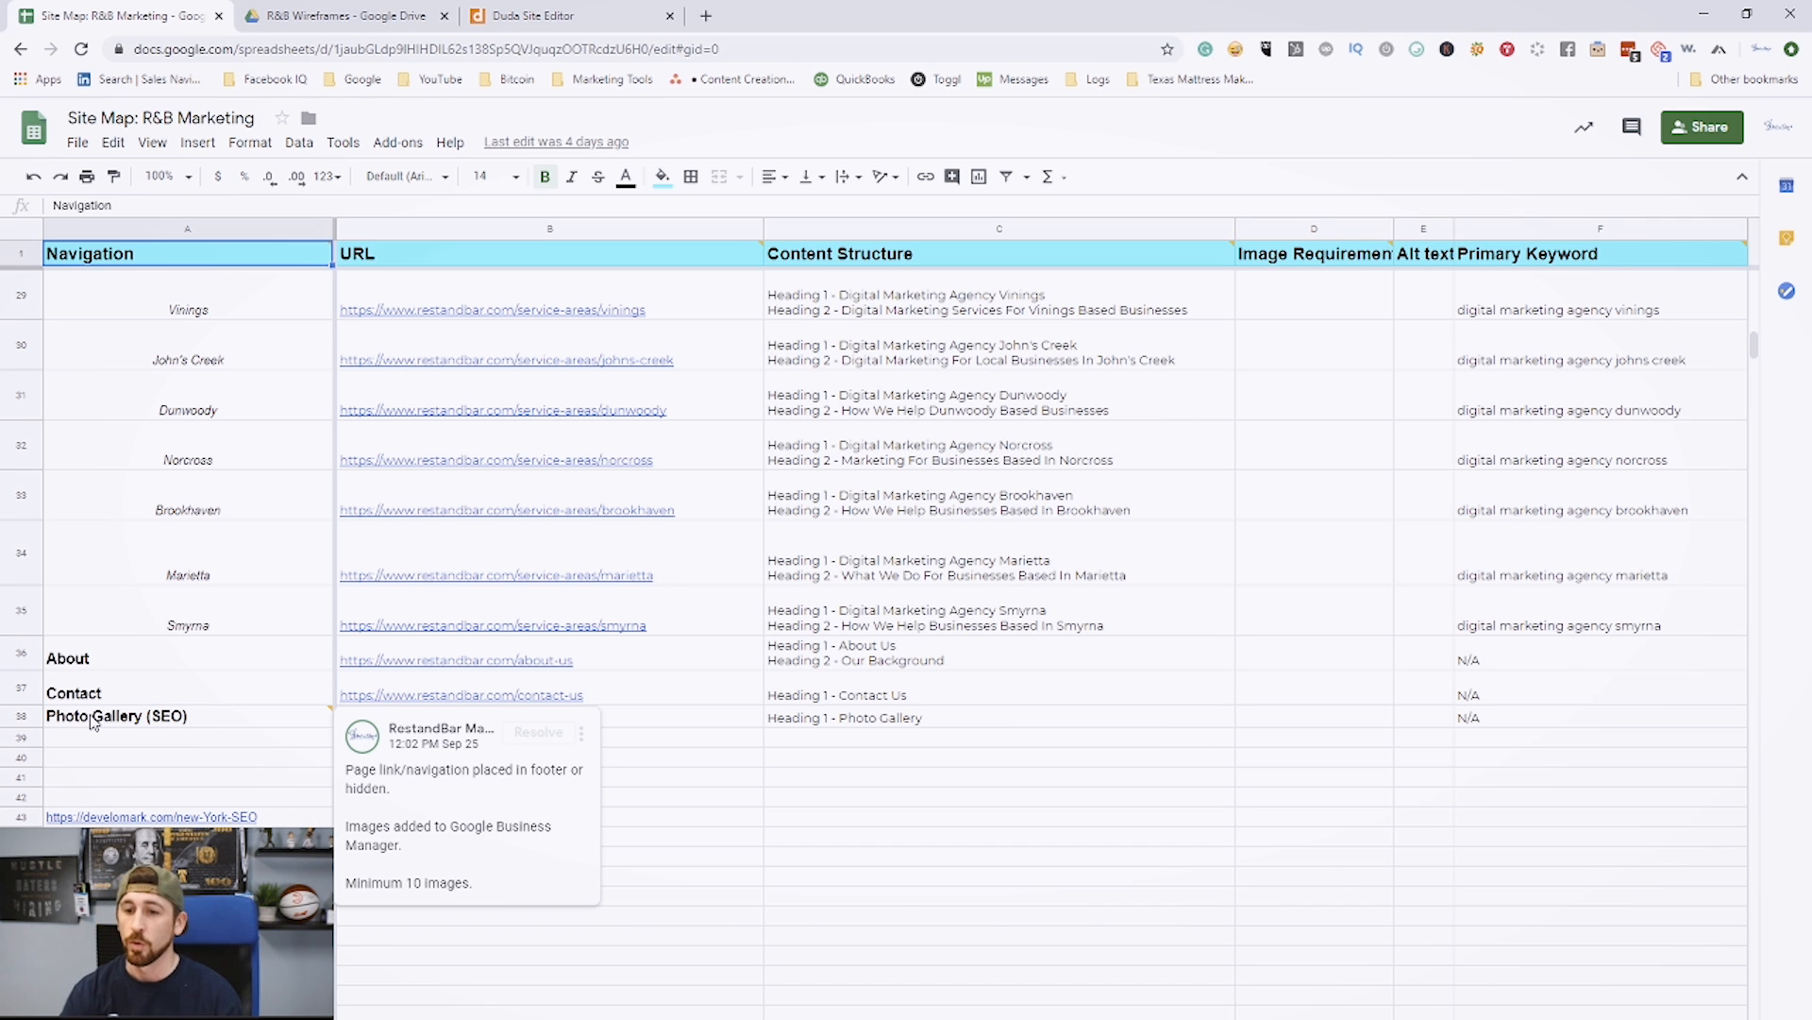
scroll(95, 706, "up", 5)
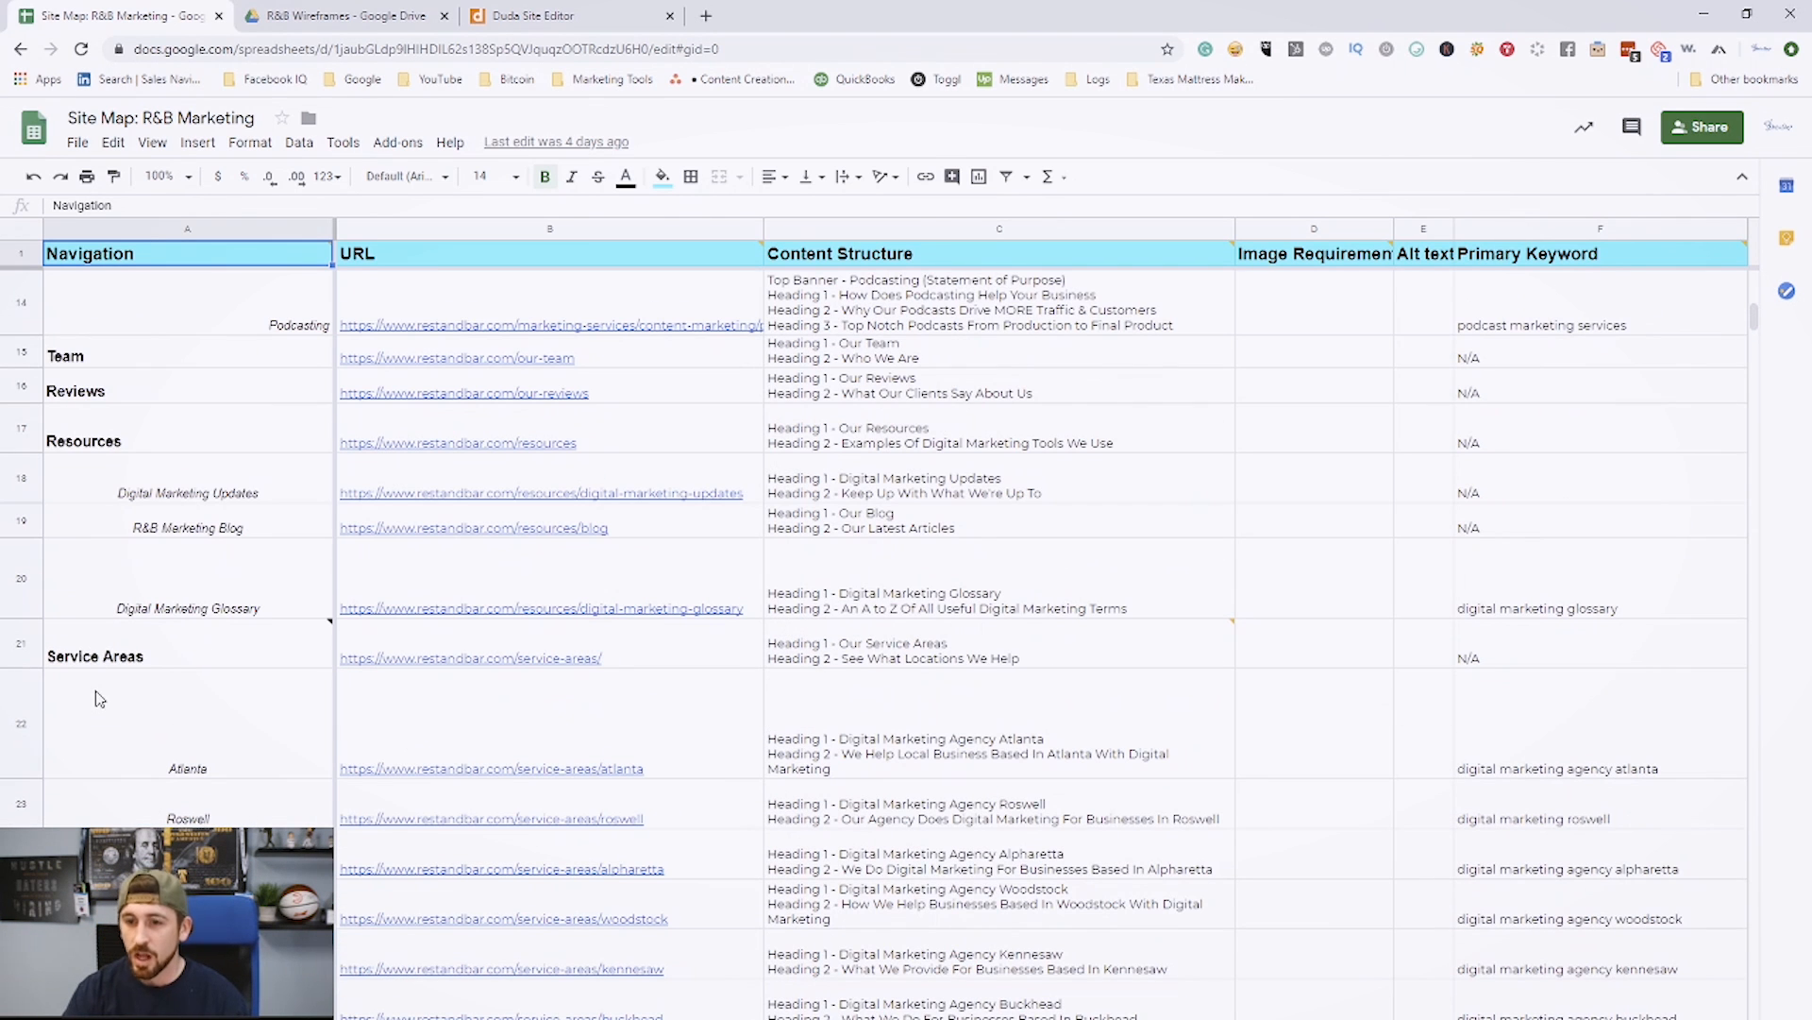
scroll(111, 698, "up", 5)
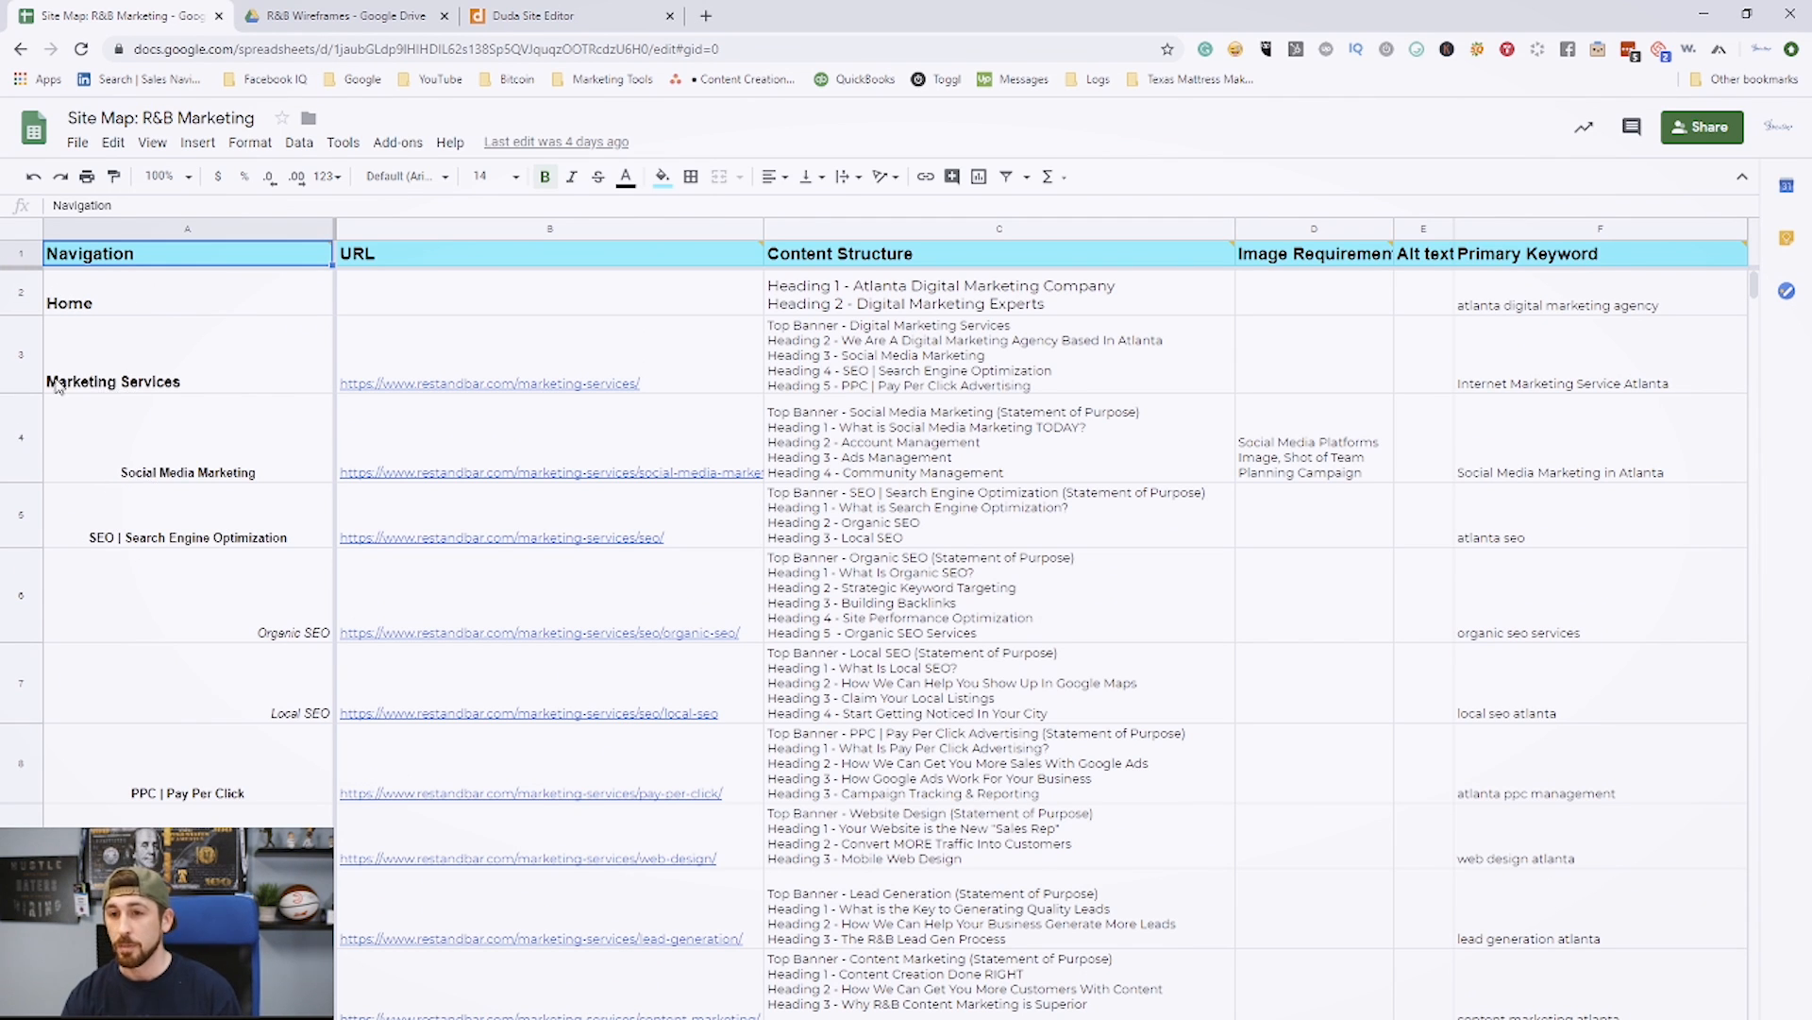
- Inspect the Marketing Services content structure and the Home page's image requirement and alt text cells
mouse_move(532, 397)
left_click(793, 342)
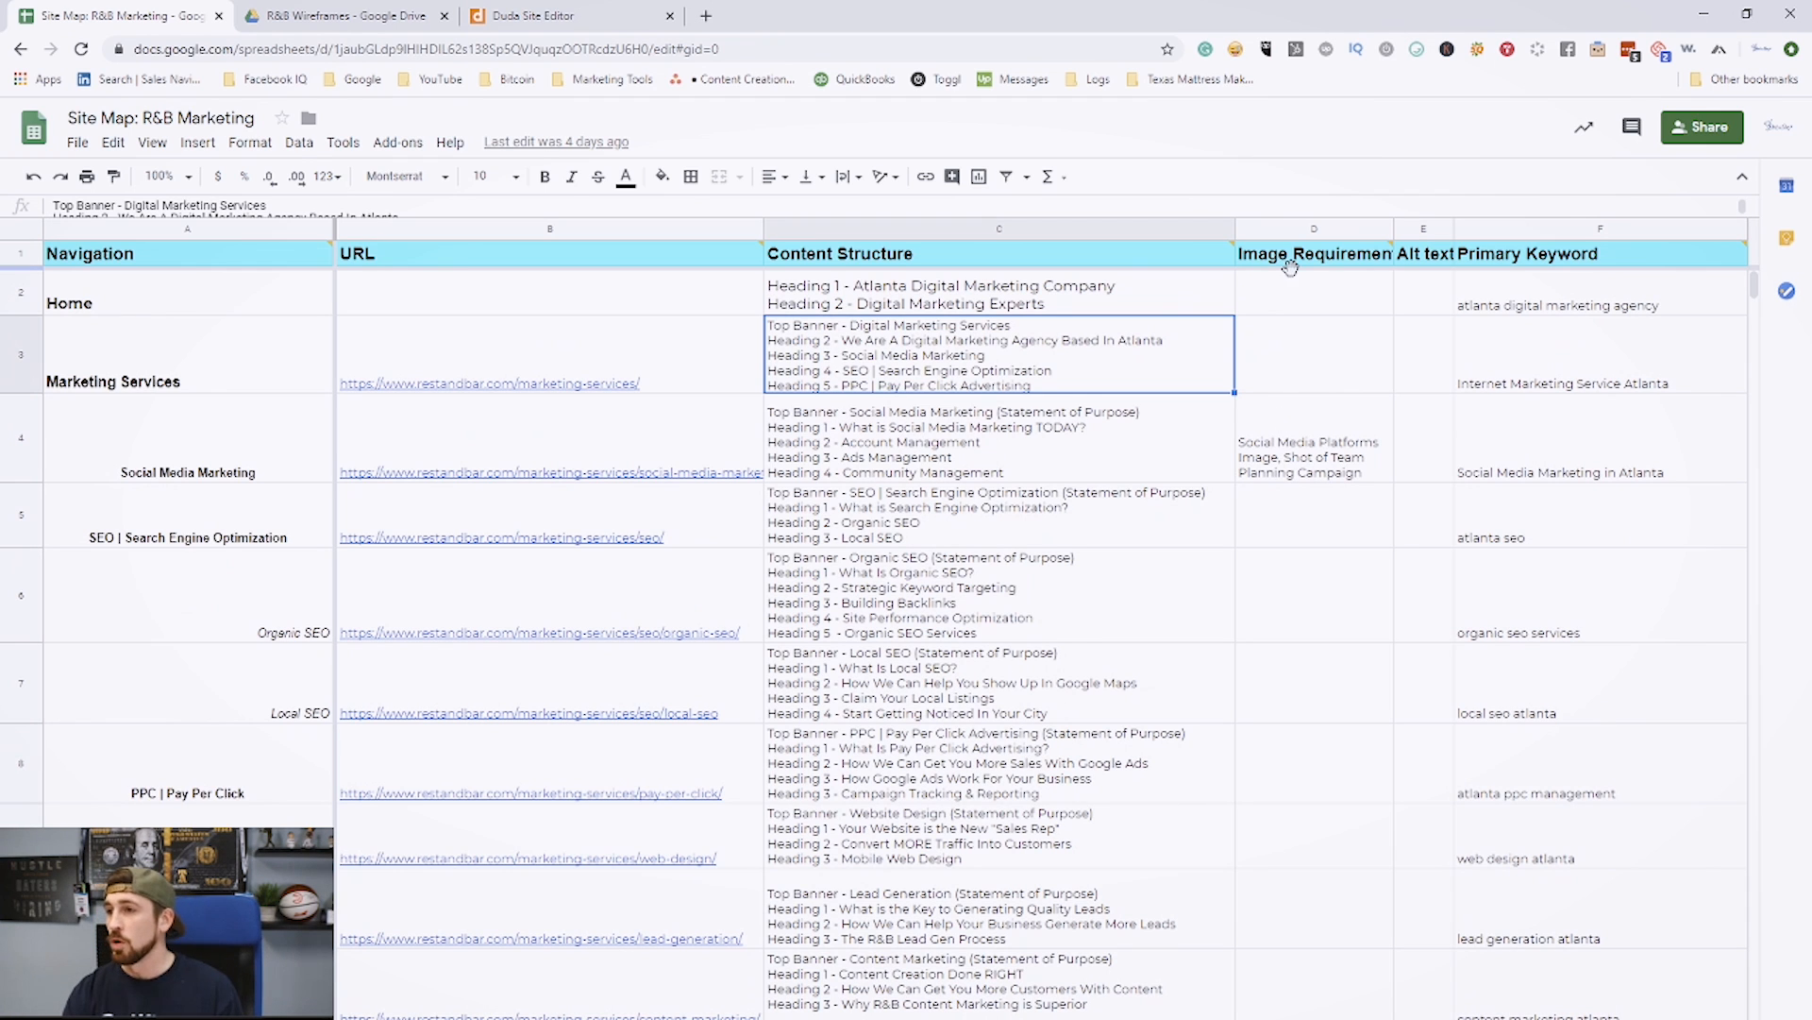
left_click(1295, 312)
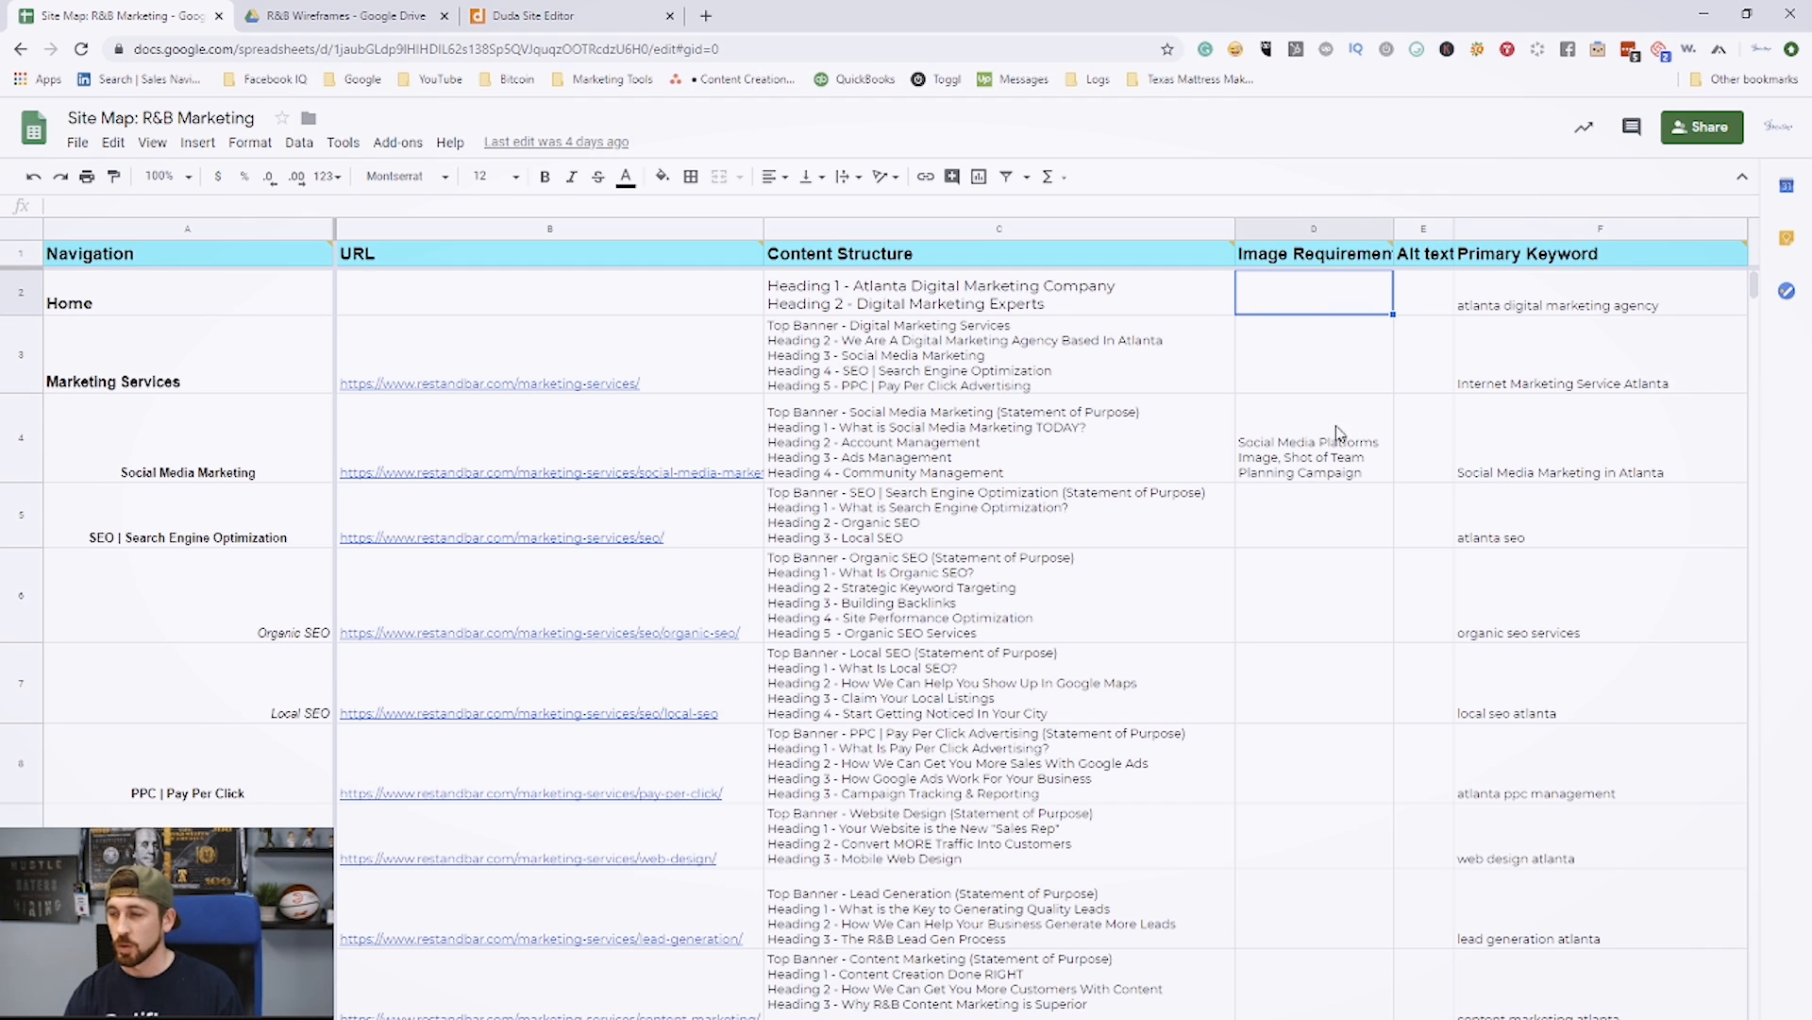
mouse_move(1316, 293)
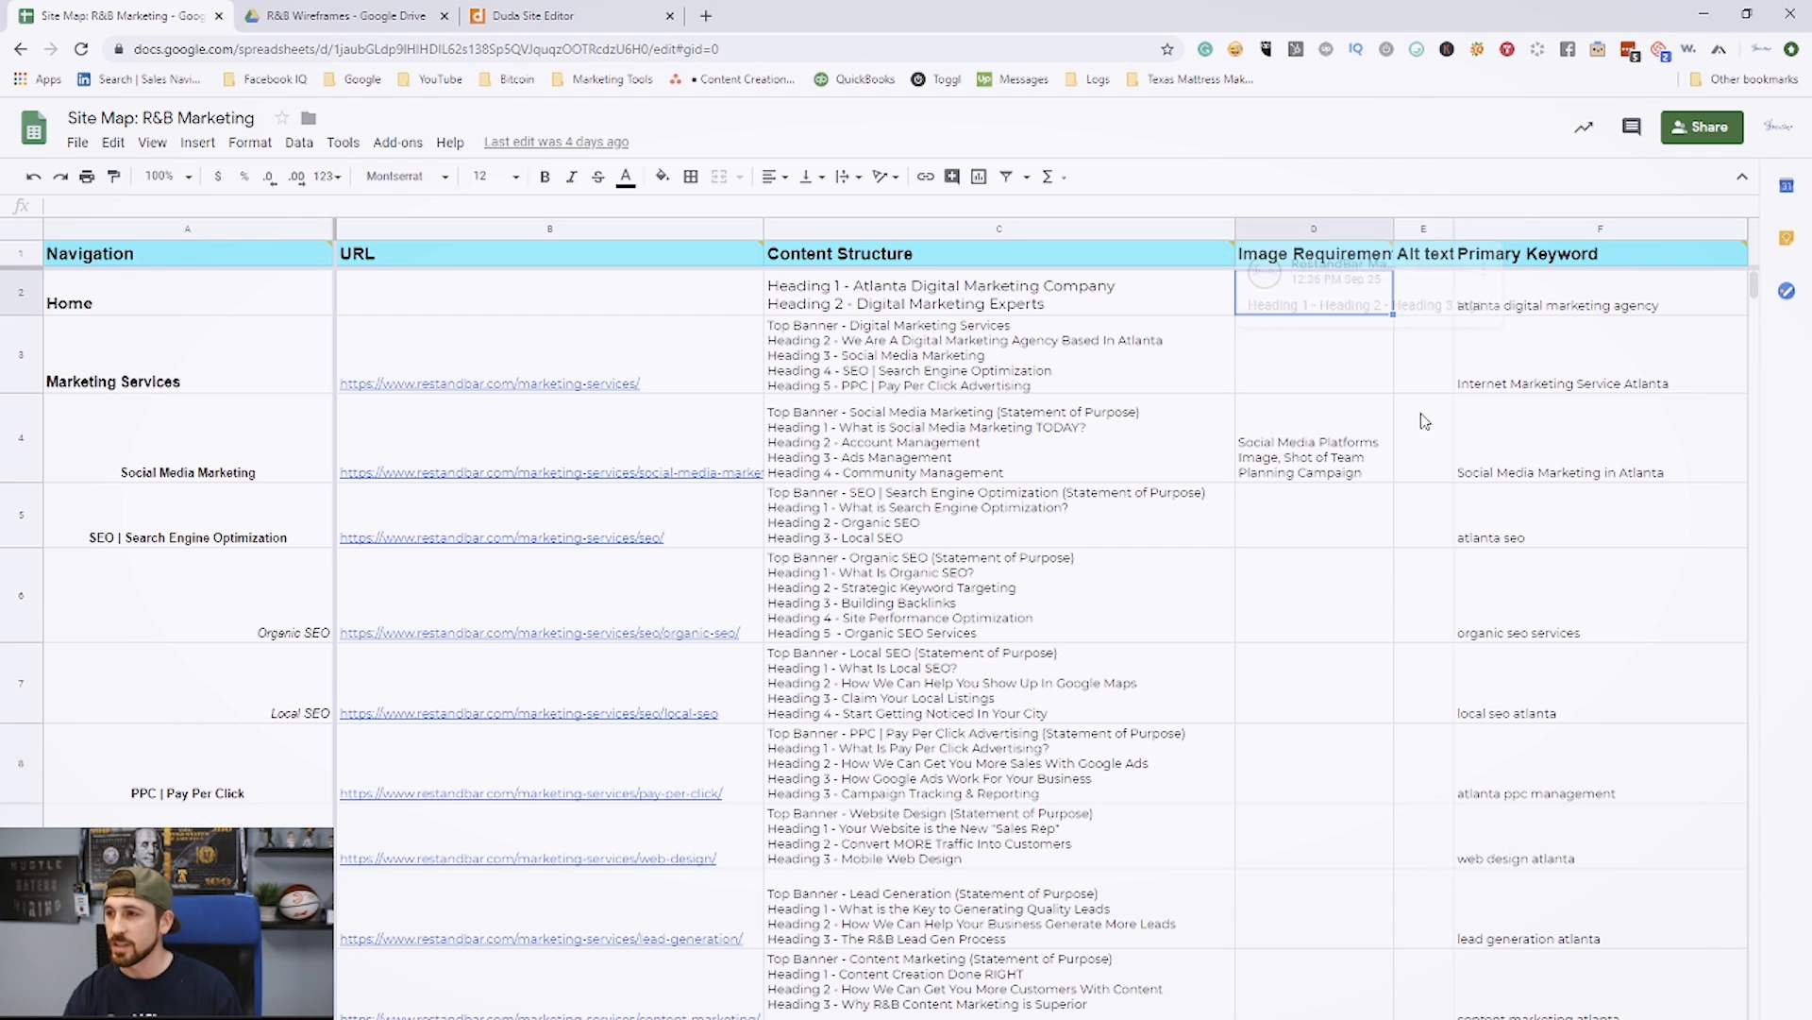
left_click(1423, 291)
left_click(1312, 297)
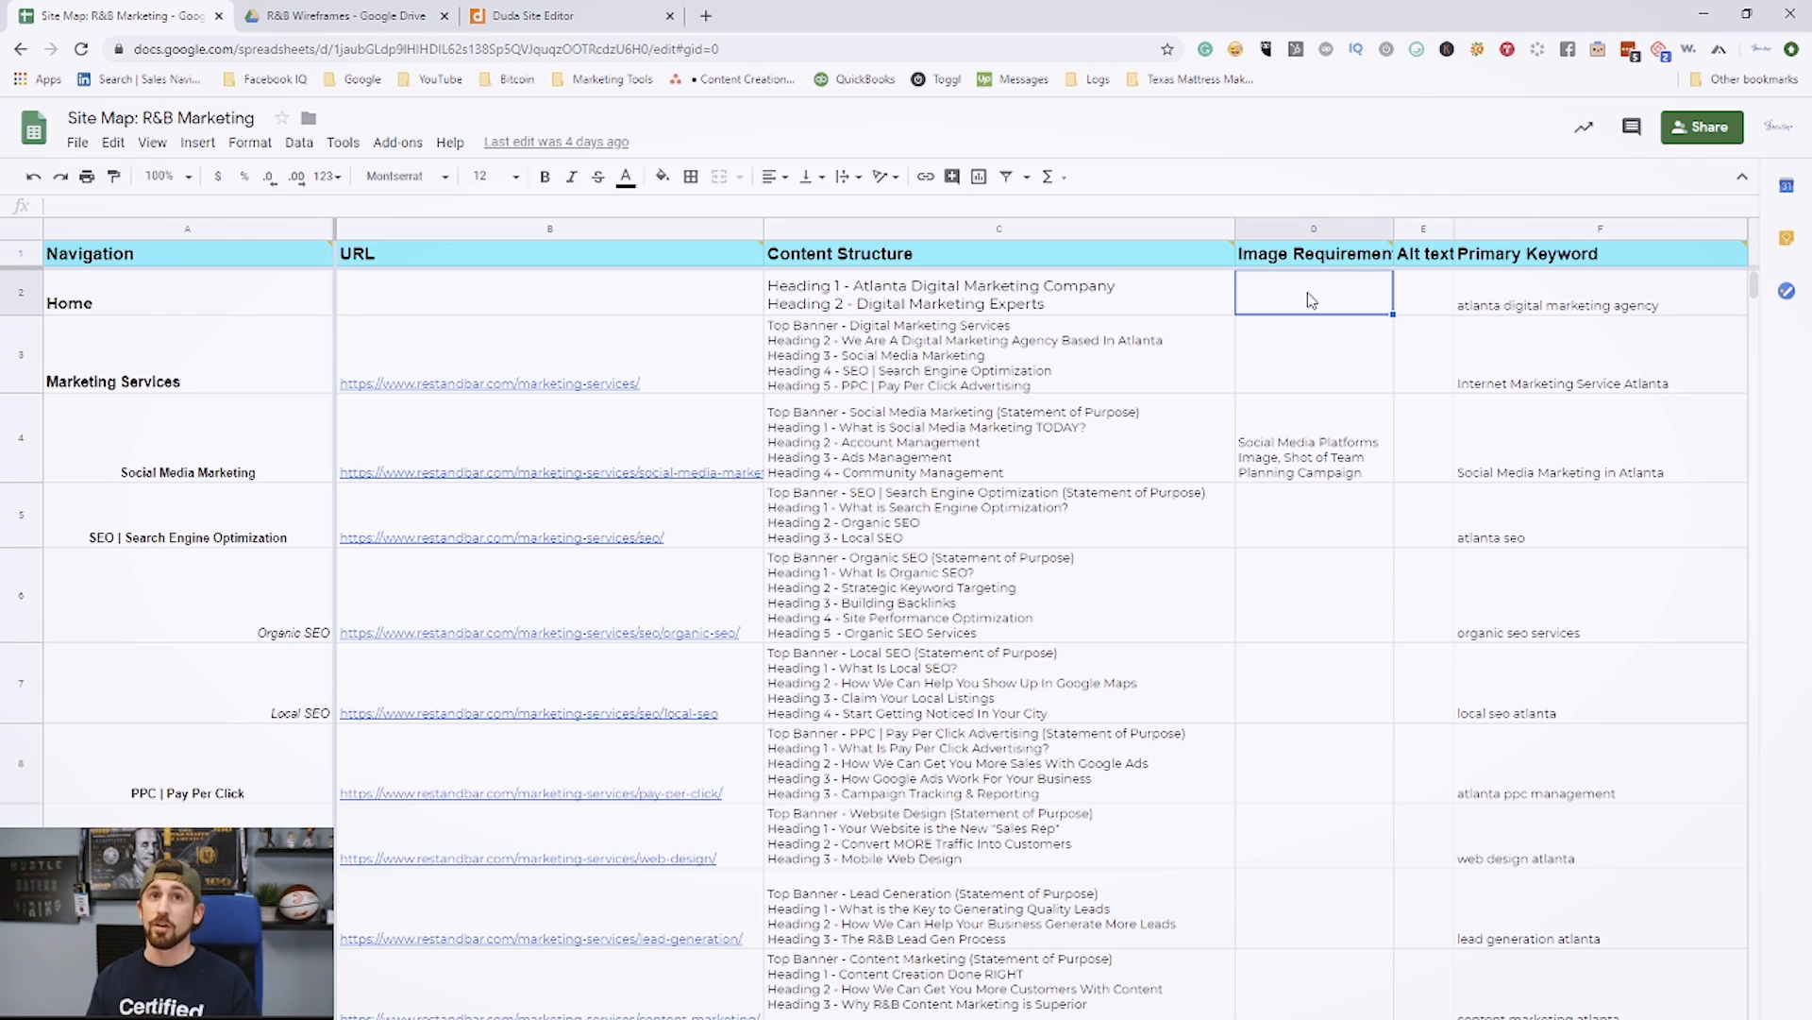
left_click(1429, 292)
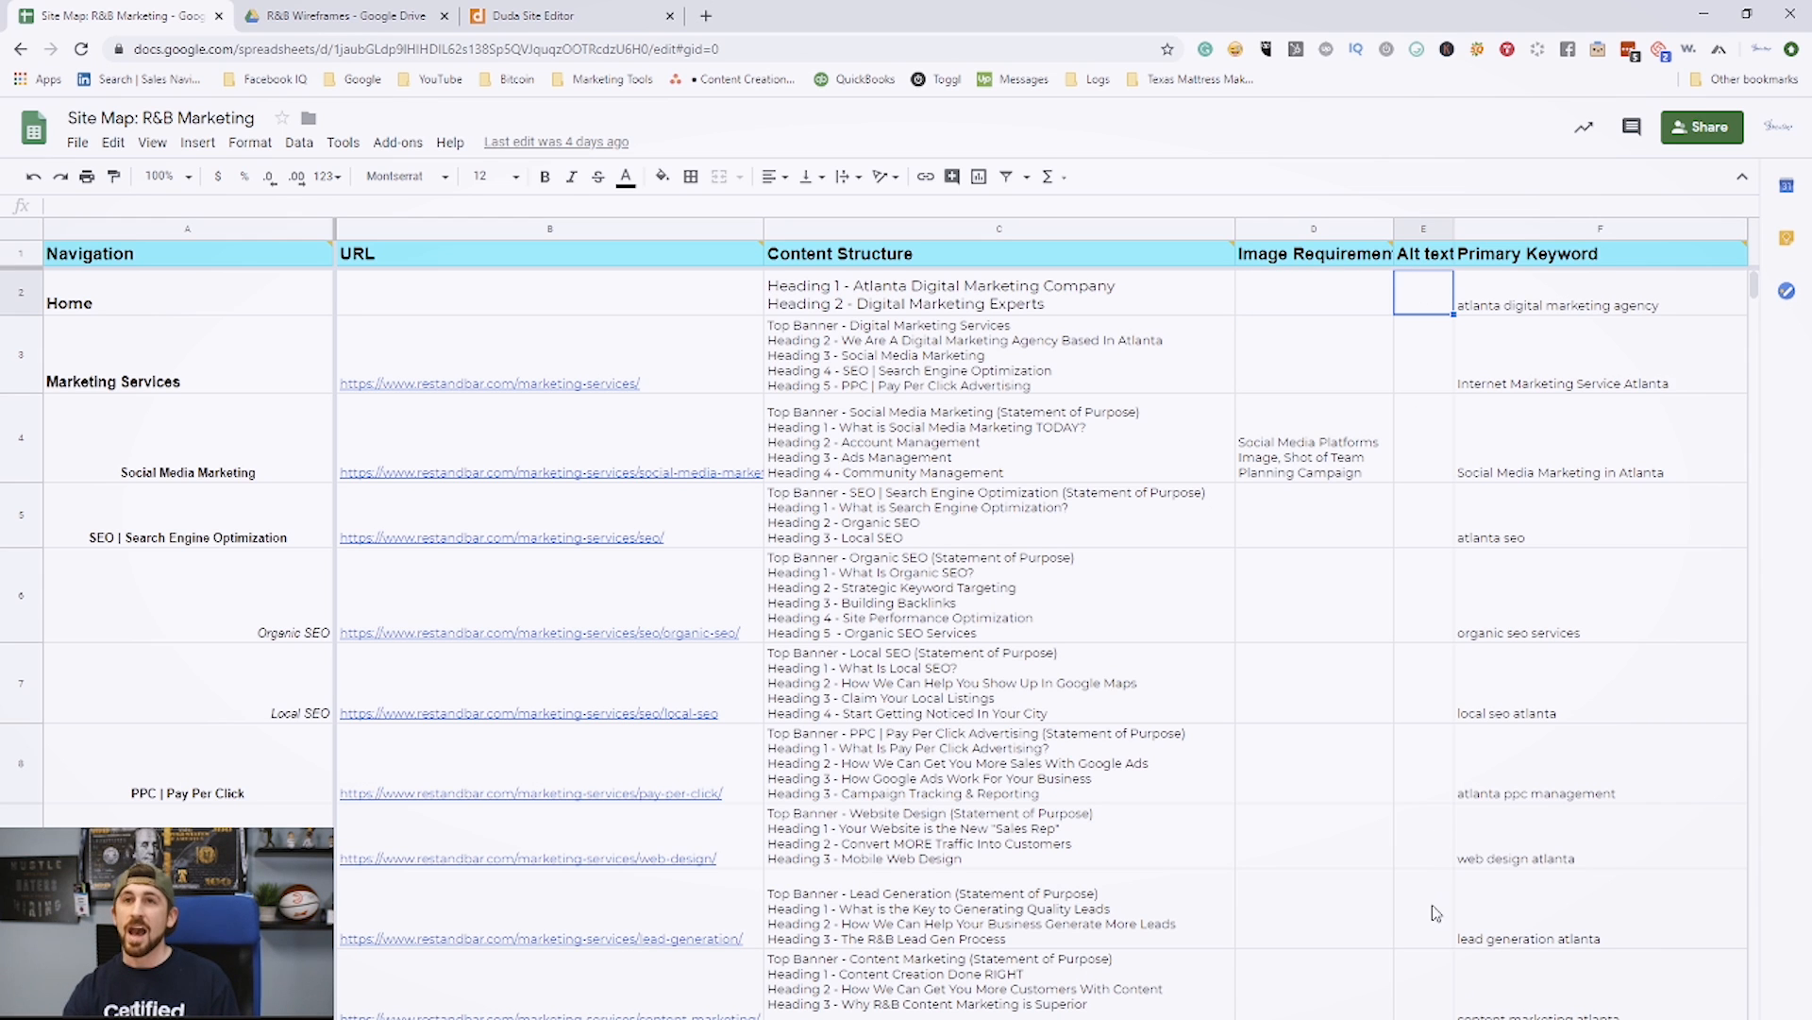
- Inspect the Home page's LSI keywords, volume and meta description, plus the comment on the Word Count heading
scroll(1299, 911, "right", 2)
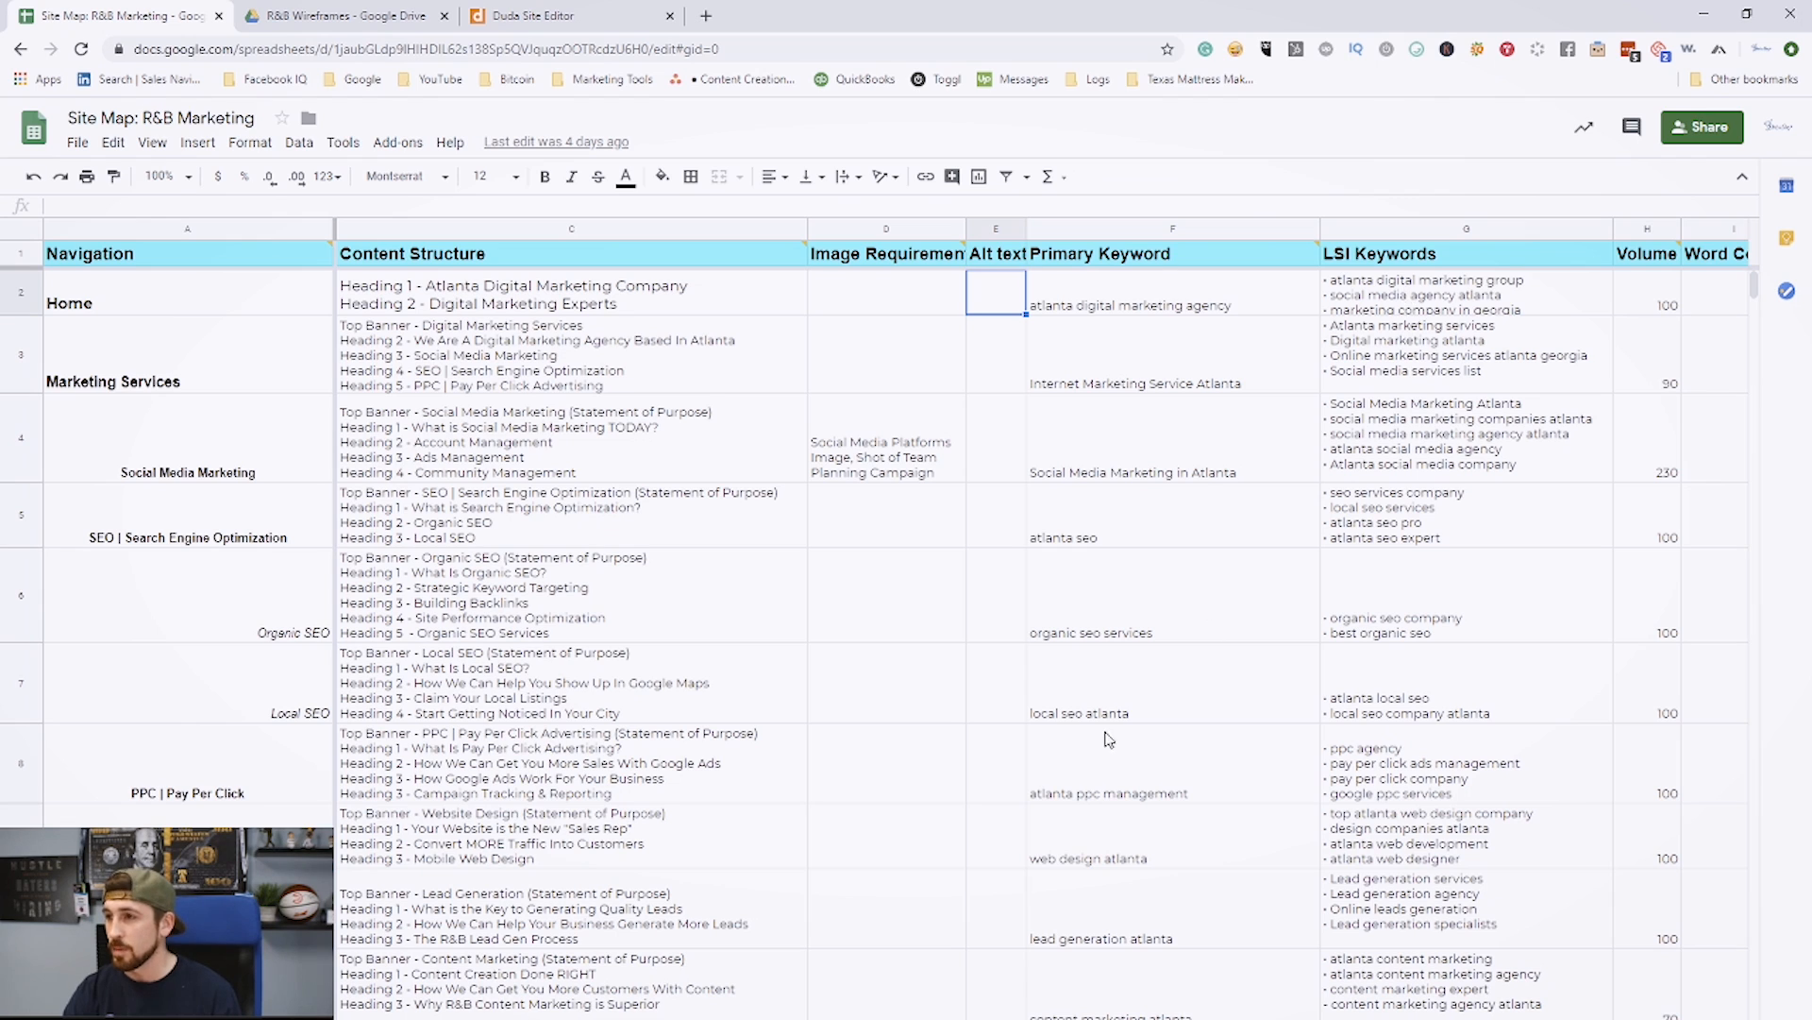
double_click(1462, 304)
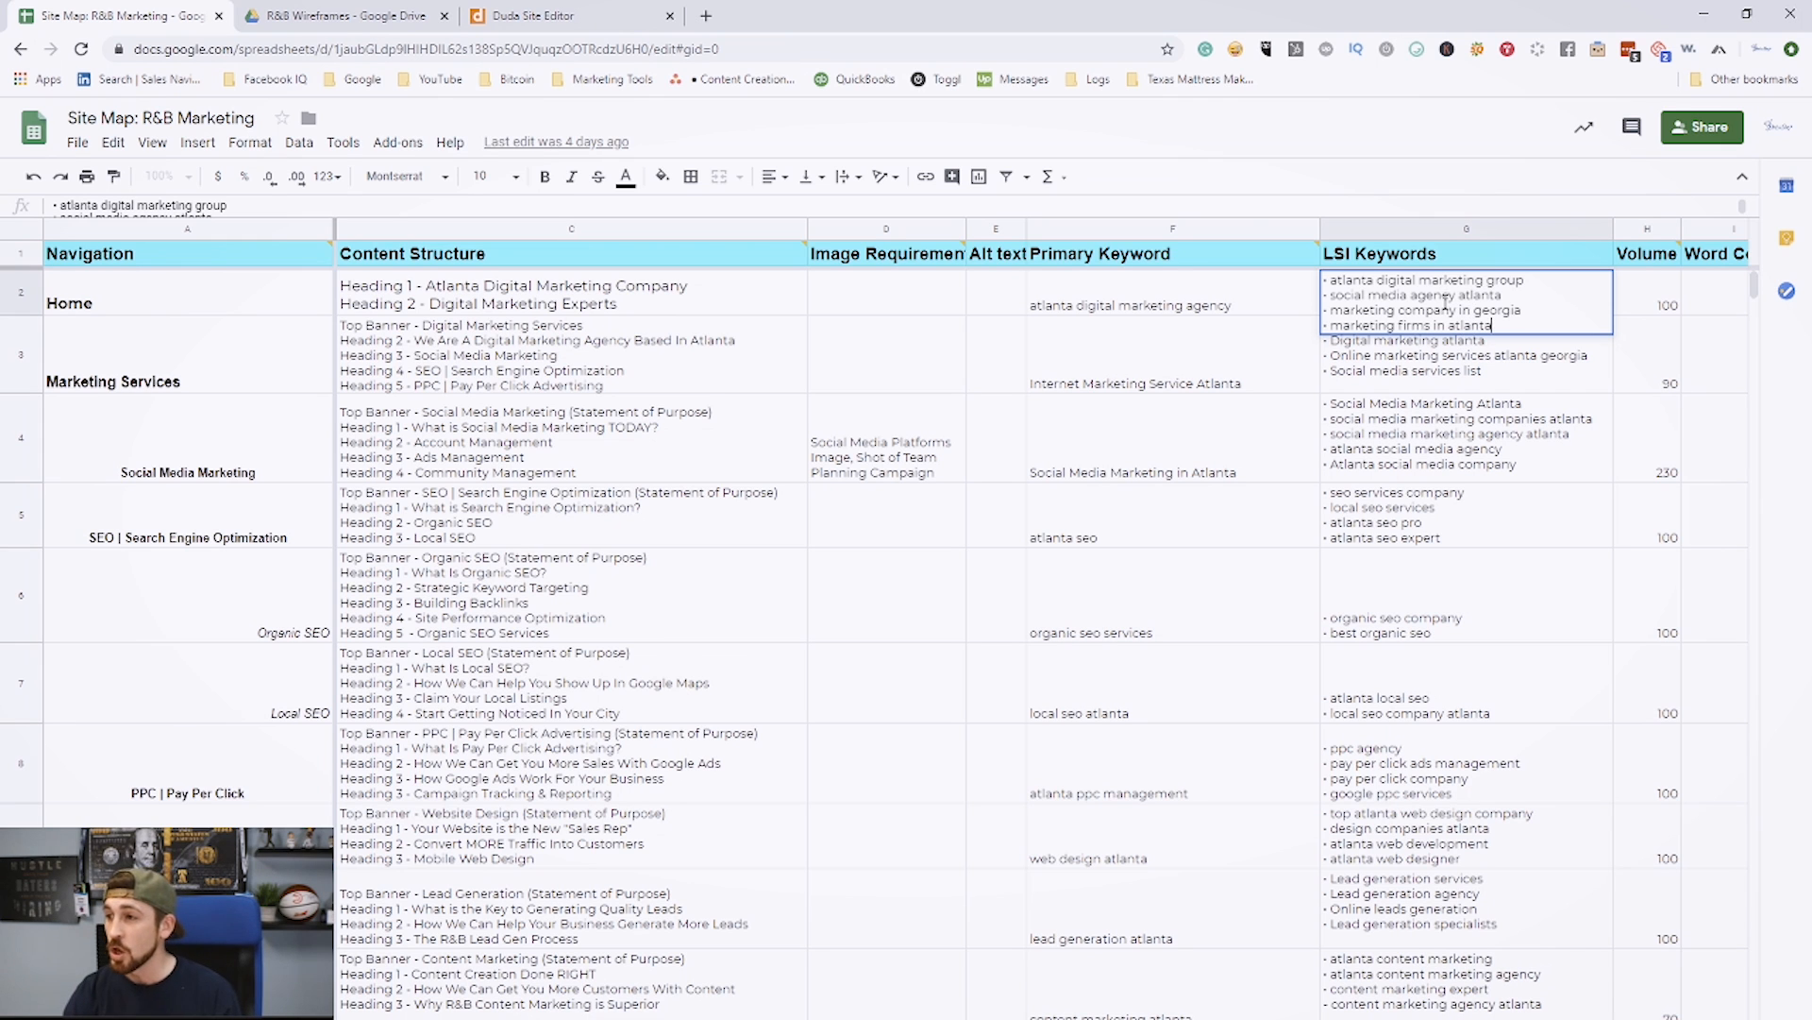
left_click(1667, 295)
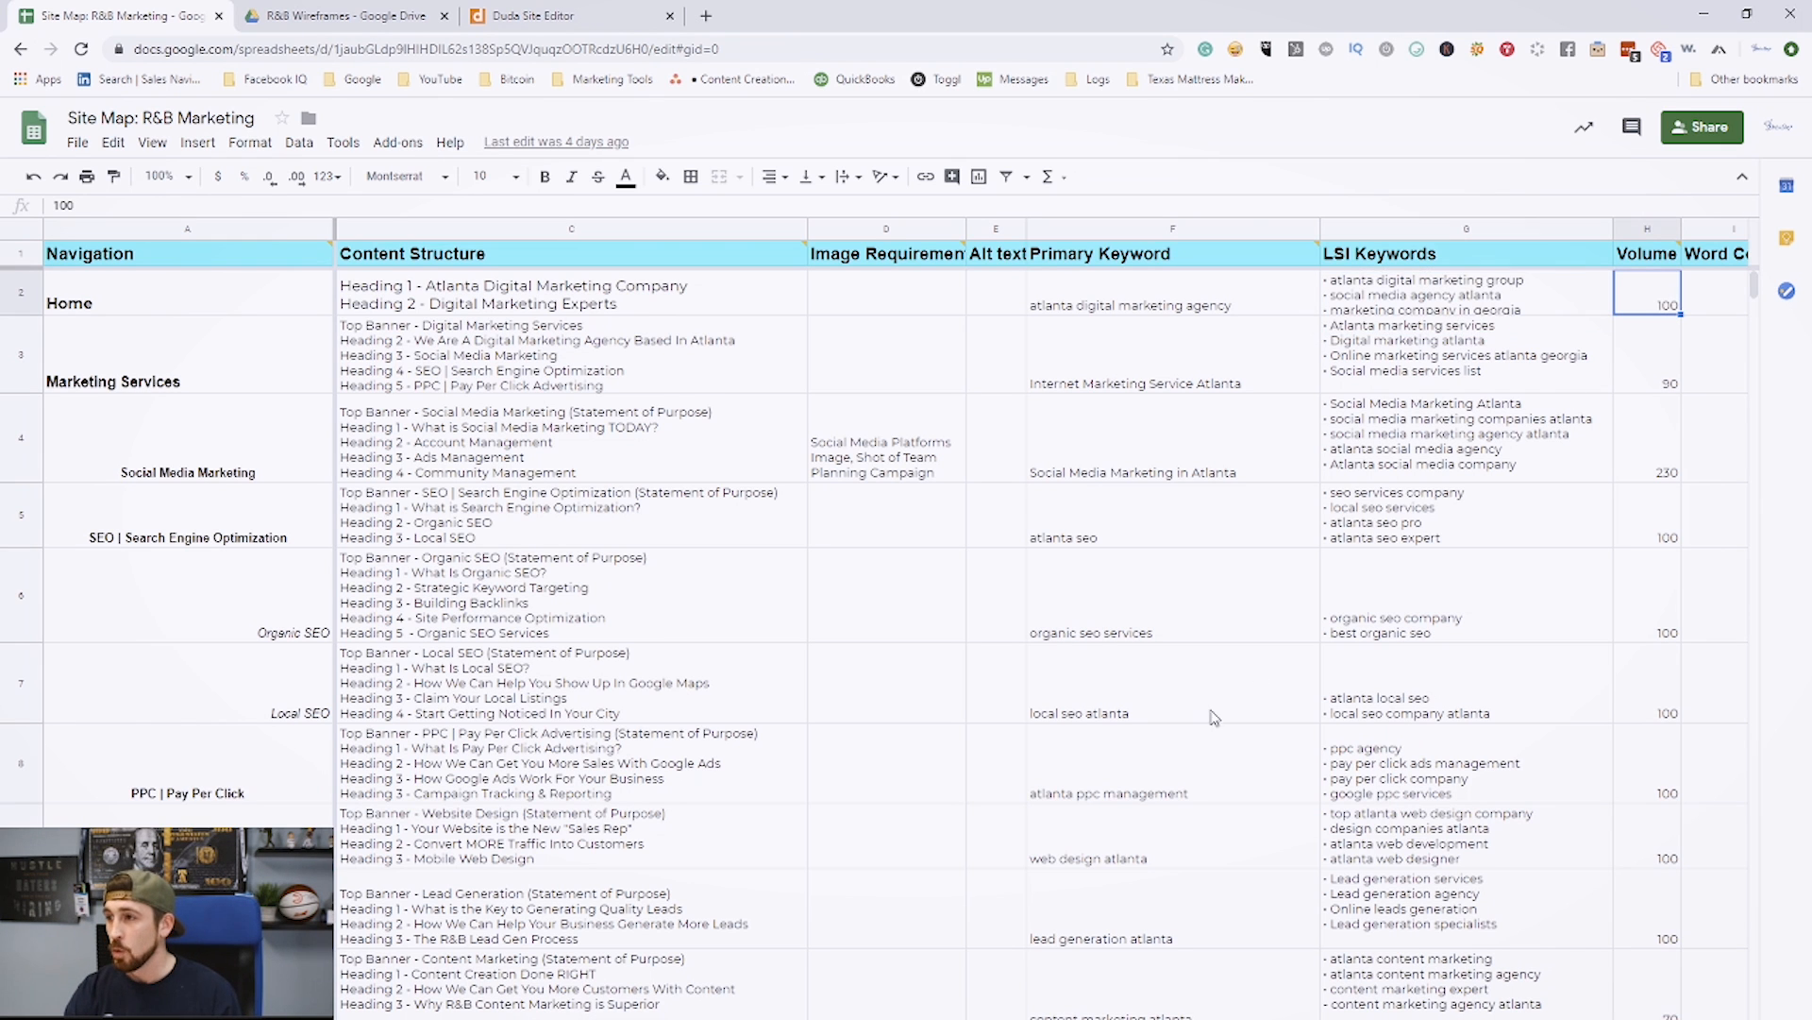
scroll(1038, 613, "right", 3)
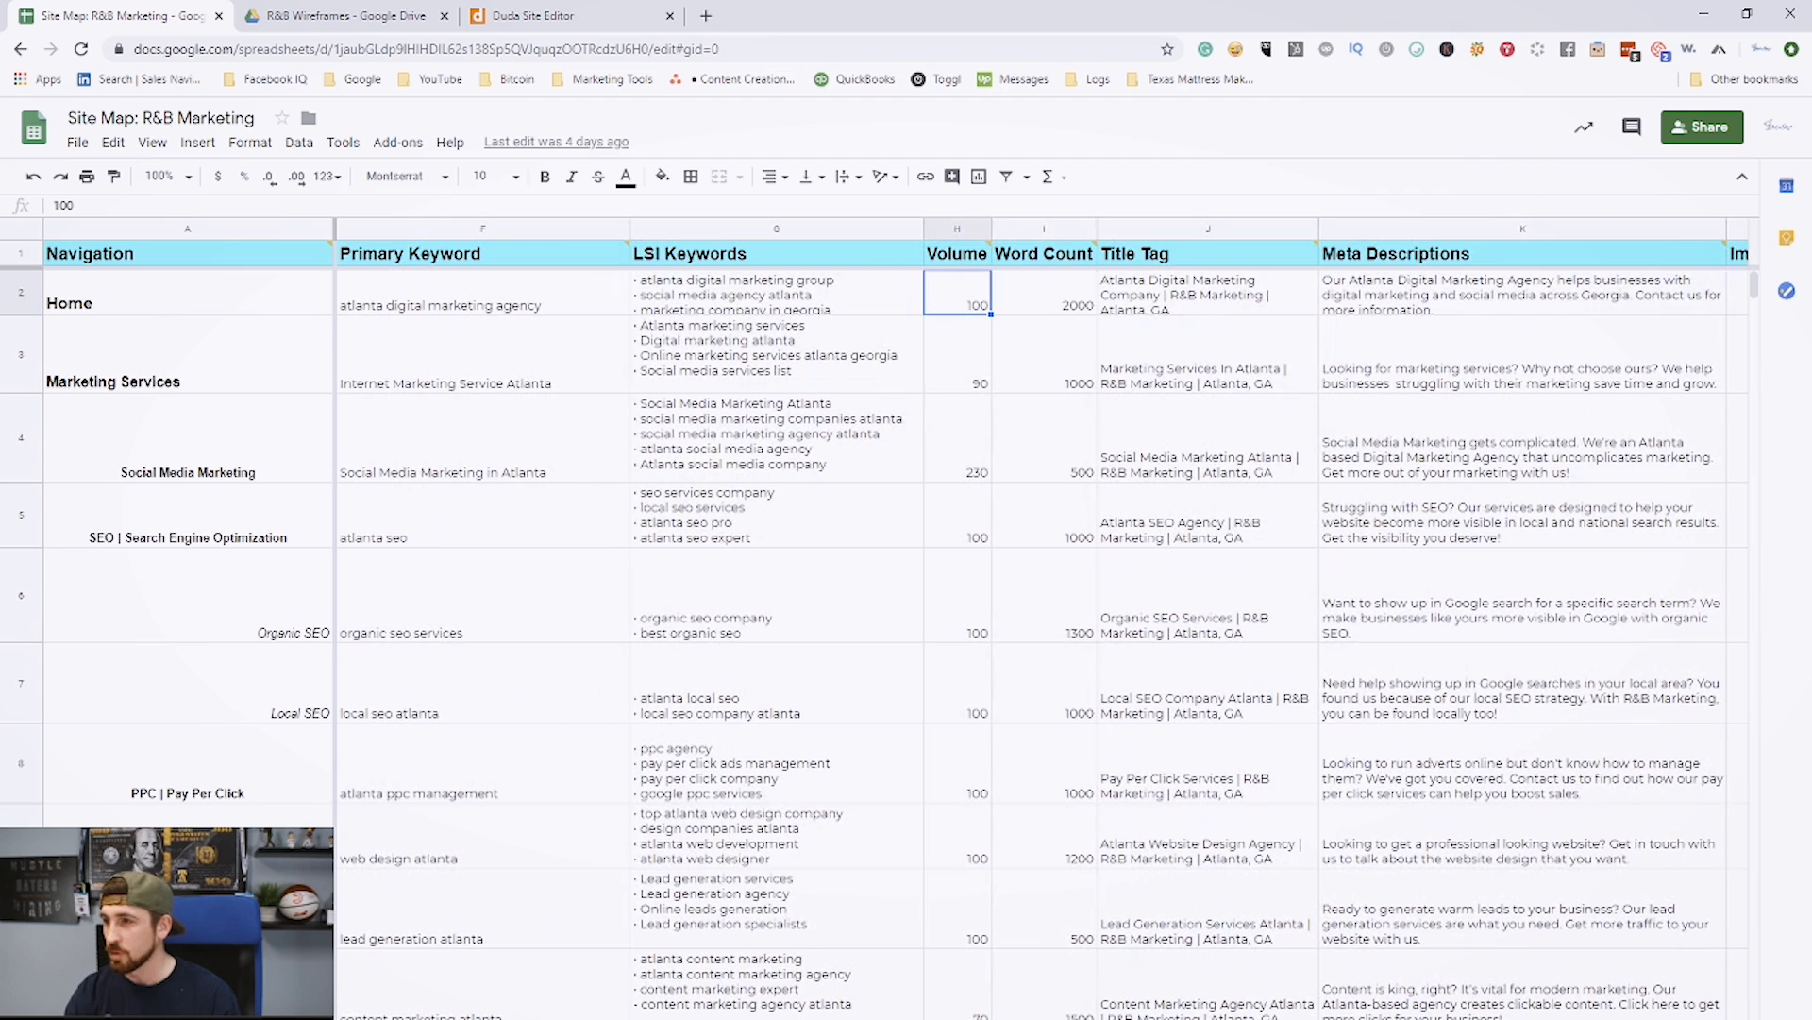
left_click(1093, 262)
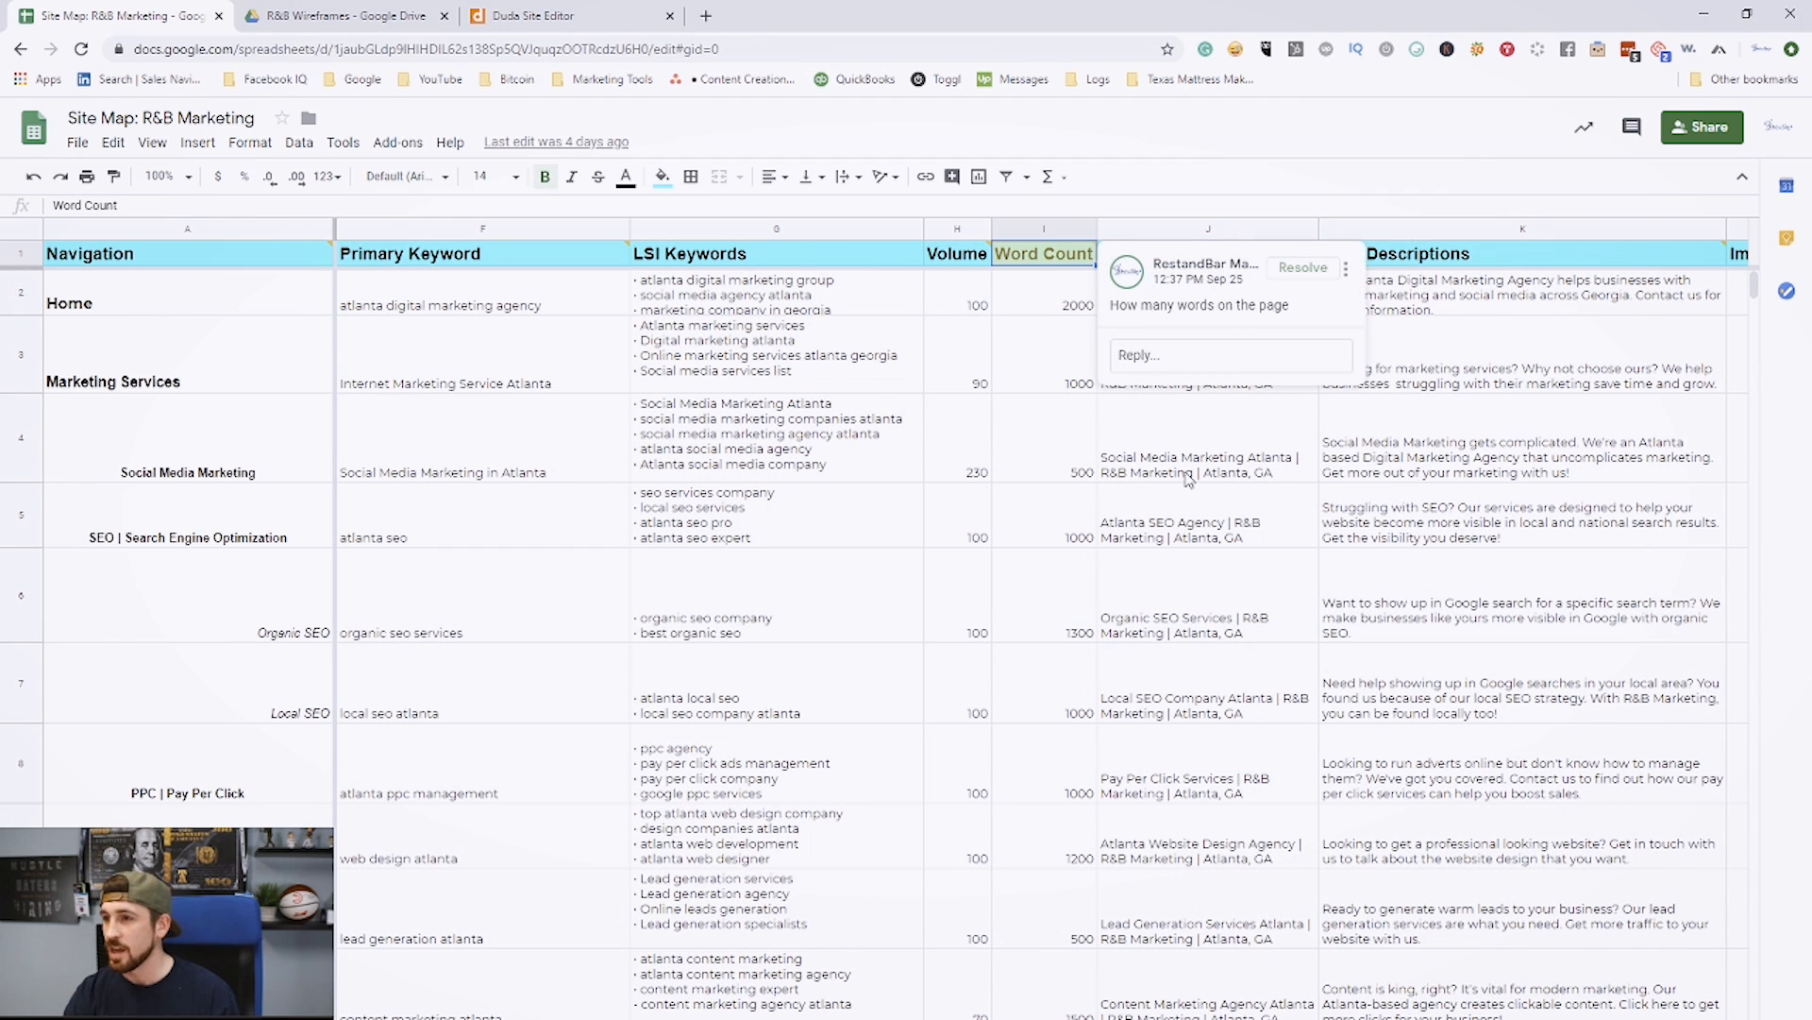
left_click(1547, 281)
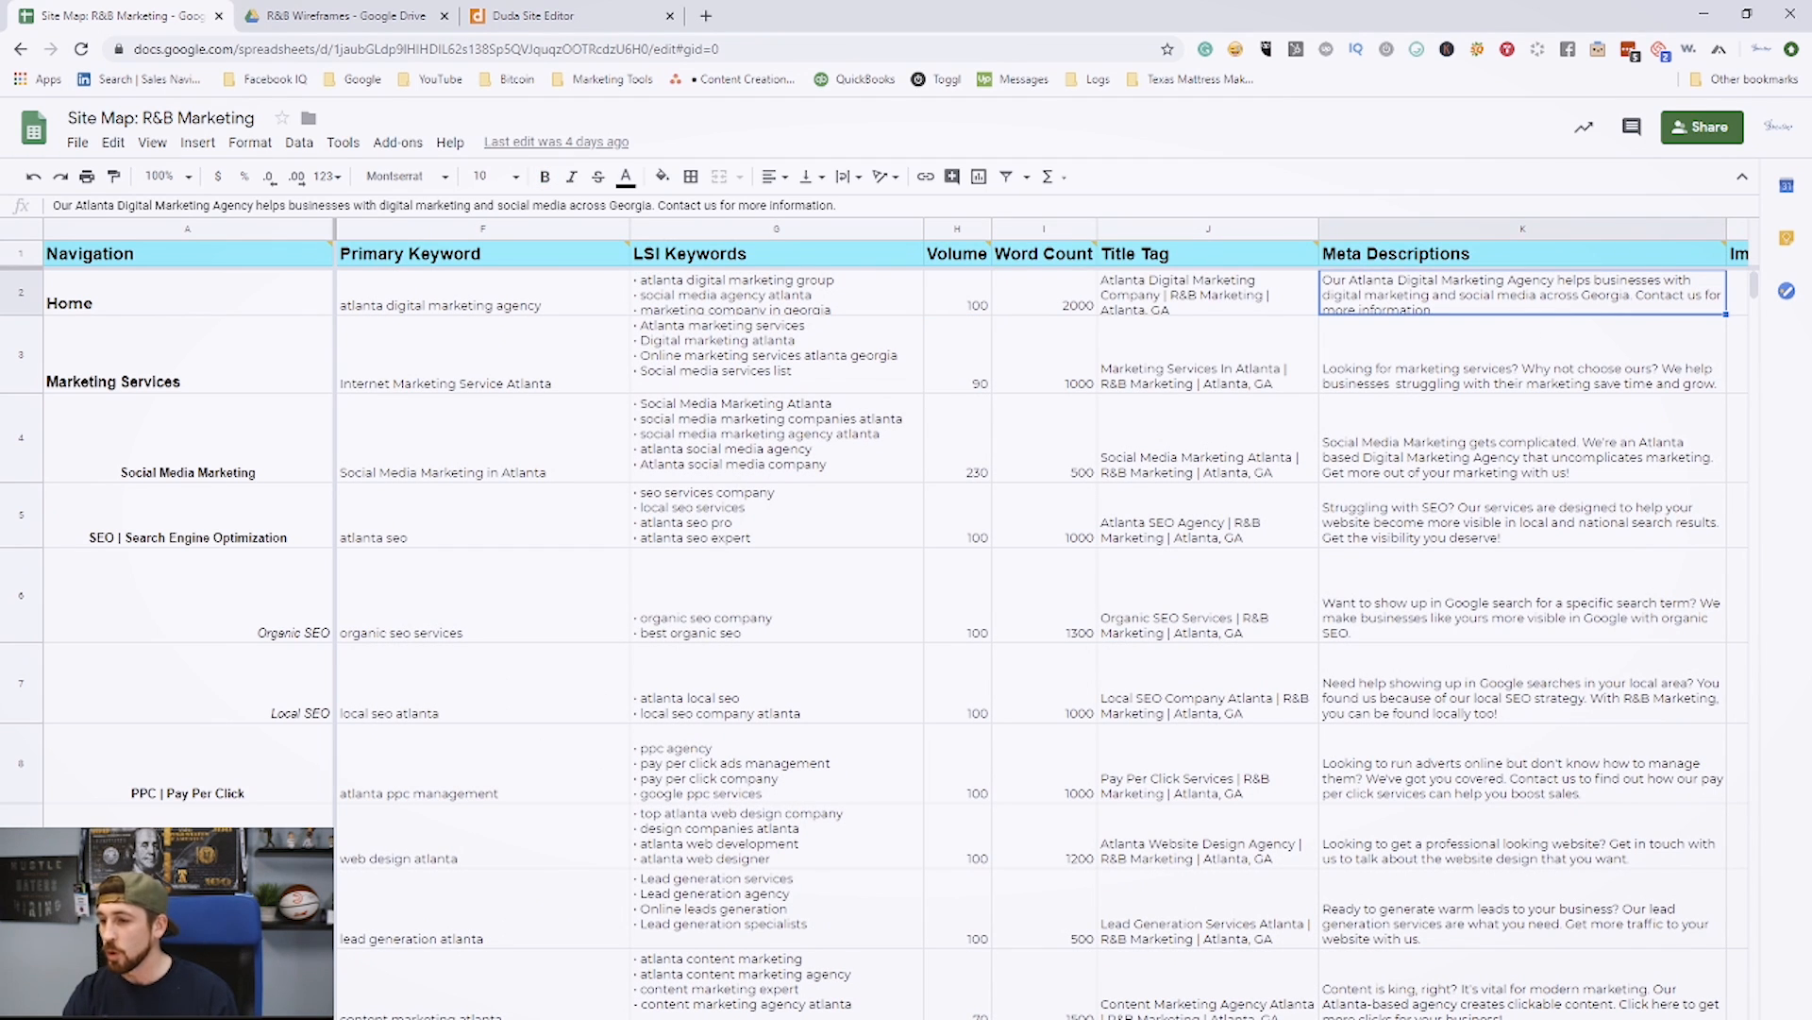
- Look over the keyword, title tag and meta description entries of the other pages and return to the URL and Content Structure columns
scroll(590, 524, "down", 10)
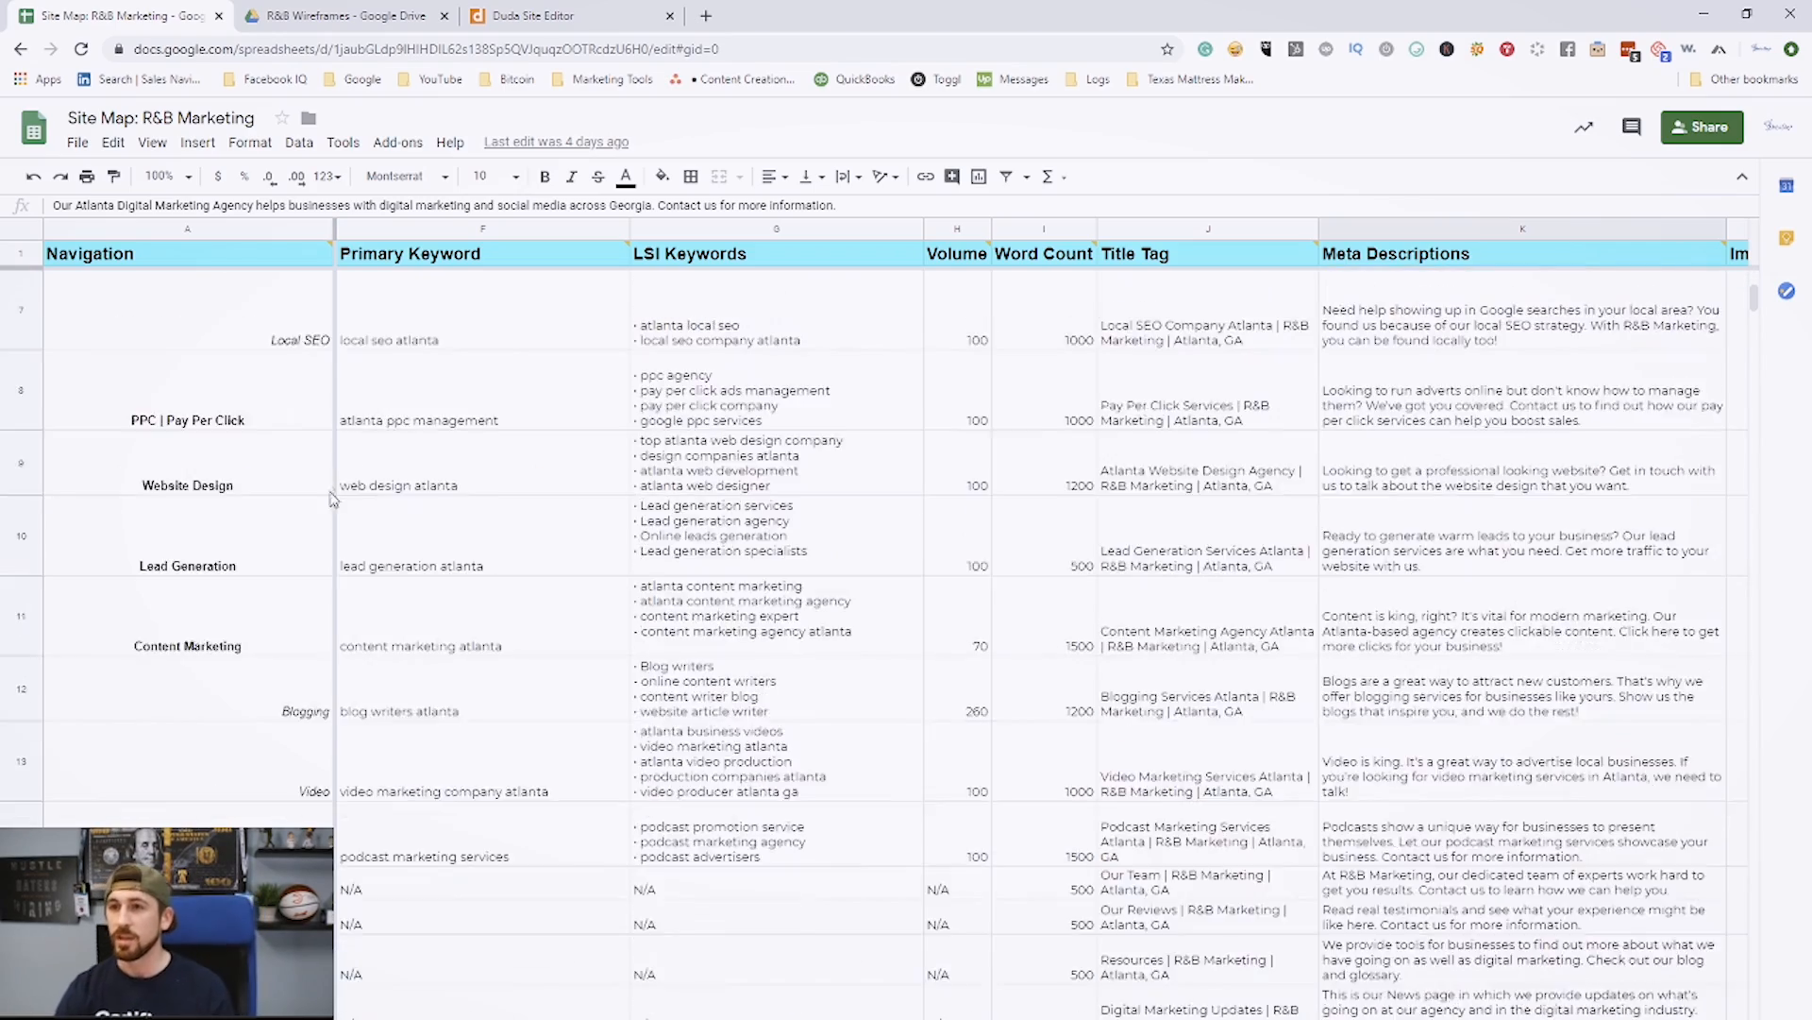
scroll(385, 525, "up", 10)
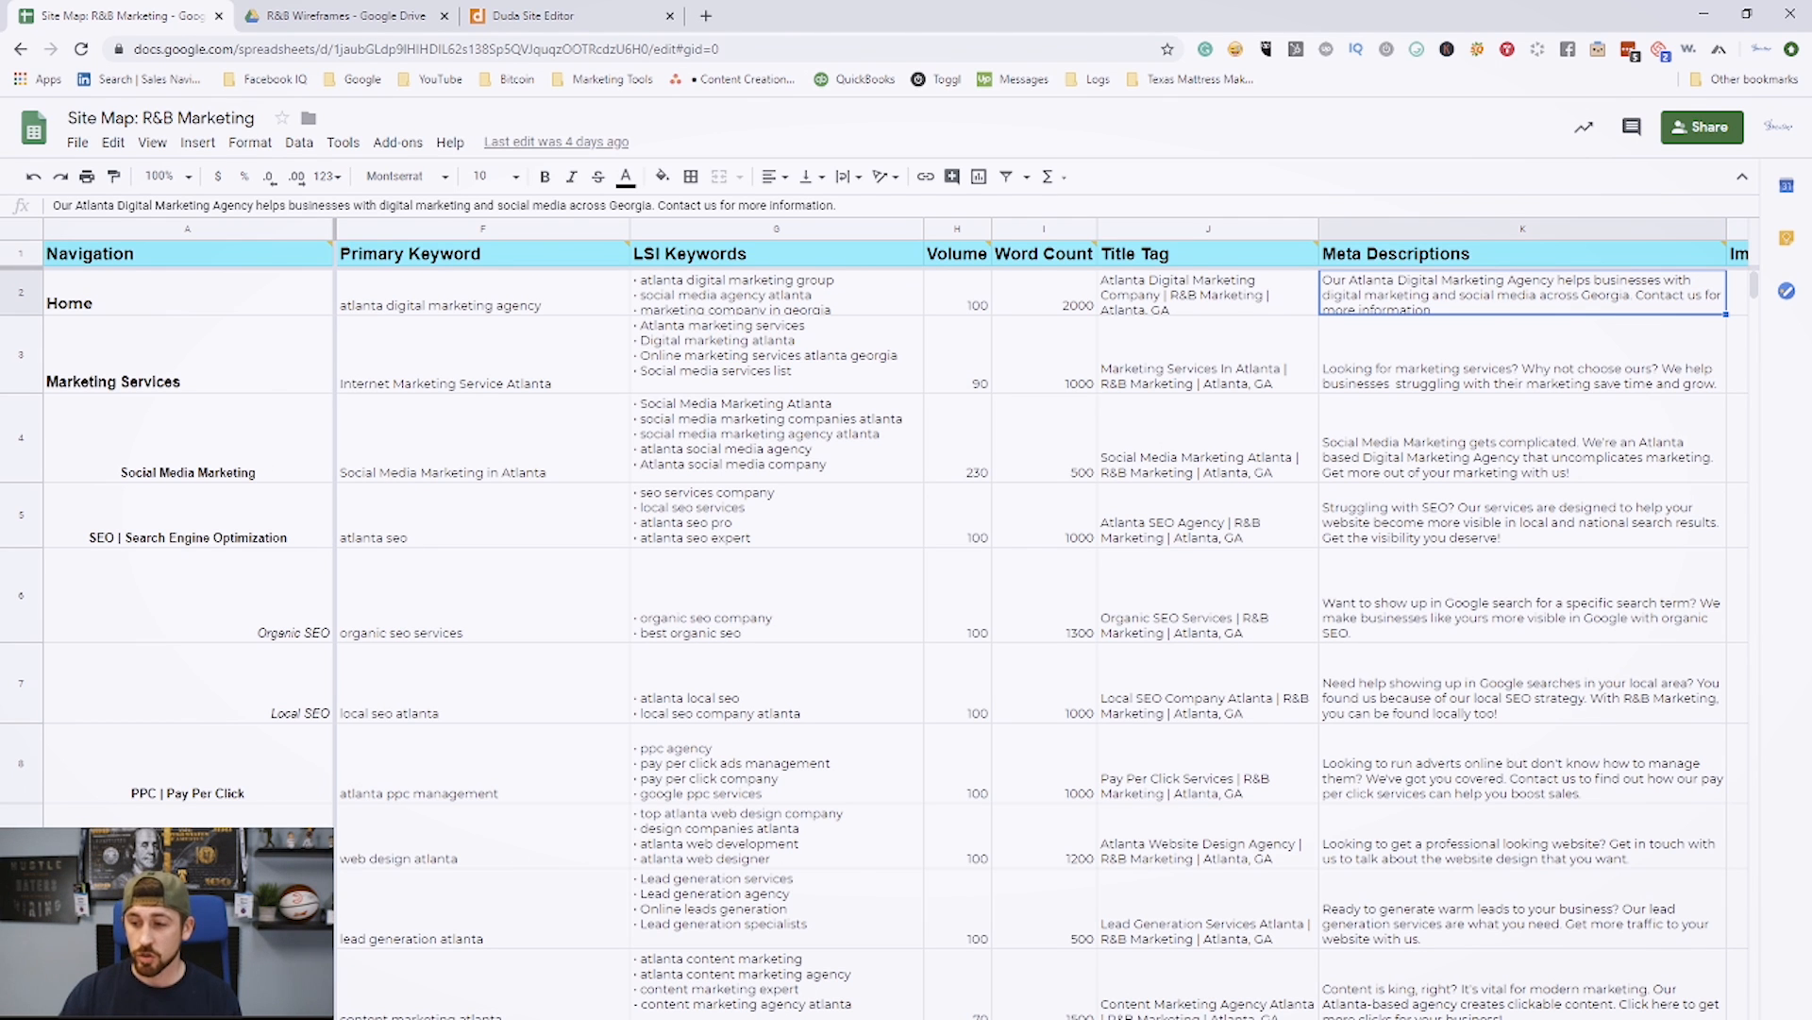
scroll(1038, 614, "left", 5)
scroll(514, 557, "down", 3)
scroll(542, 639, "up", 3)
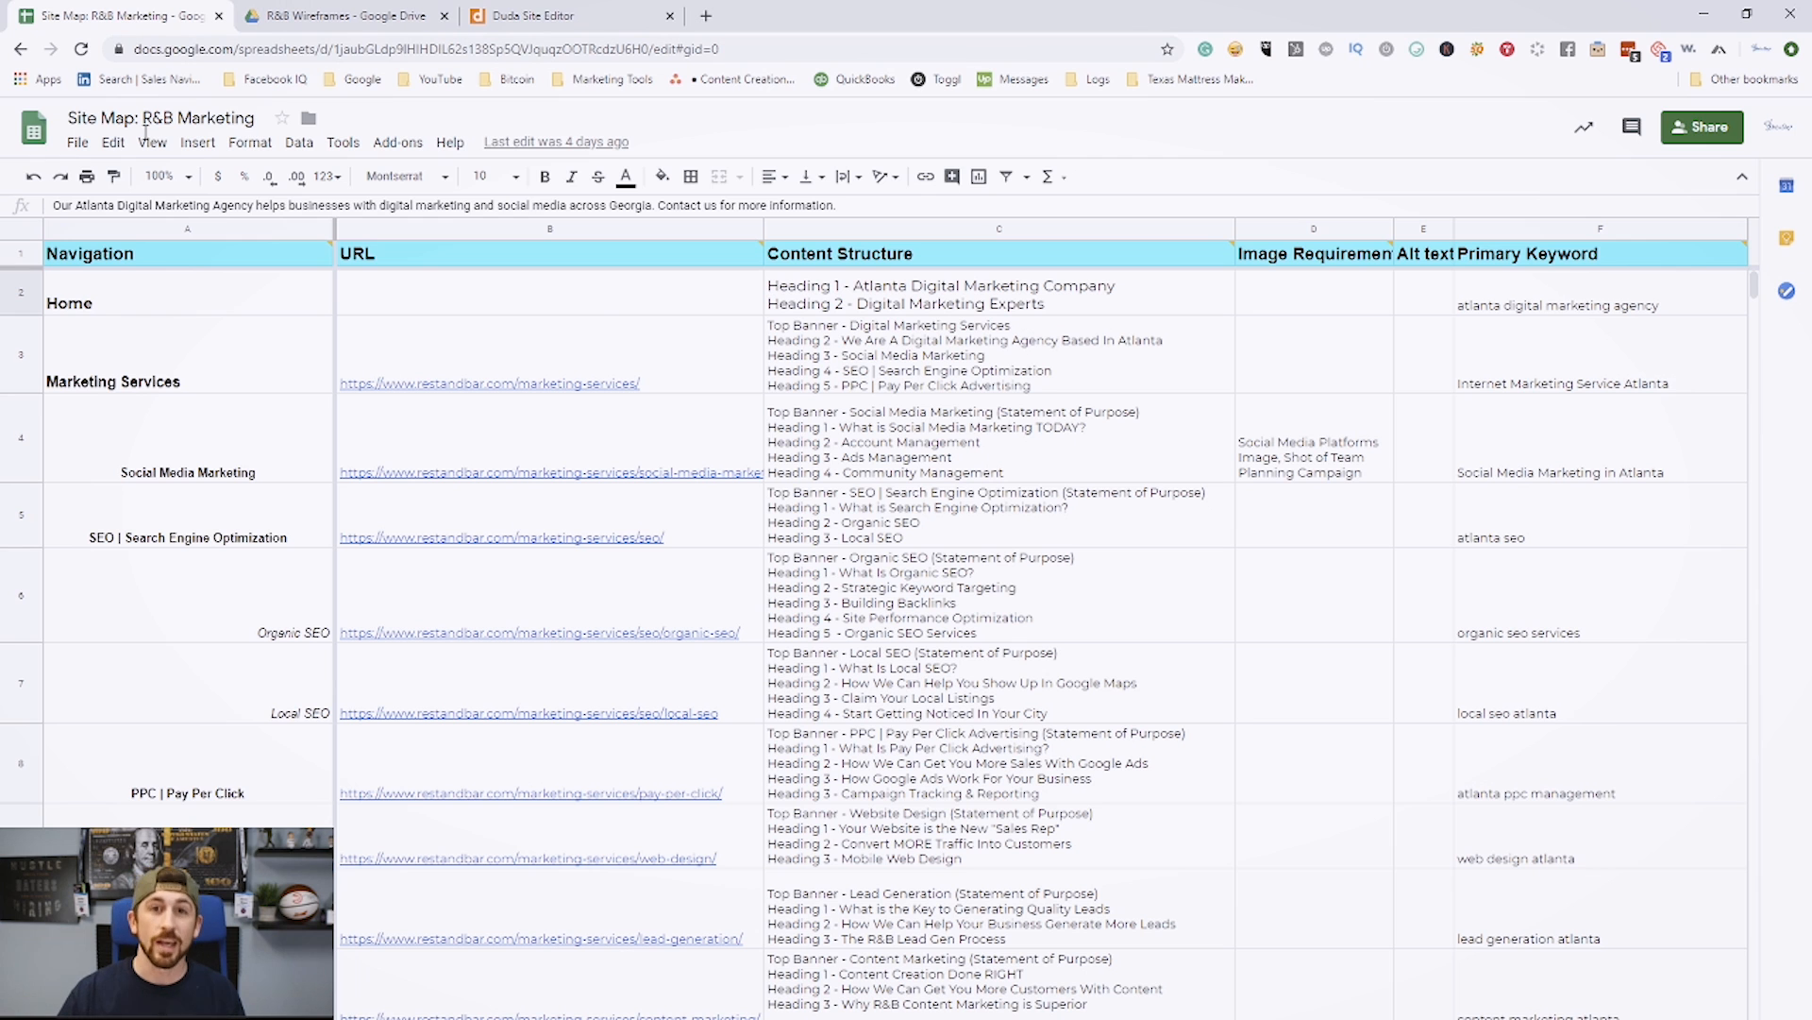
- Switch to the R&B Wireframes folder in Google Drive and view Homepage.jpg enlarged in a maximized Photos window
left_click(340, 15)
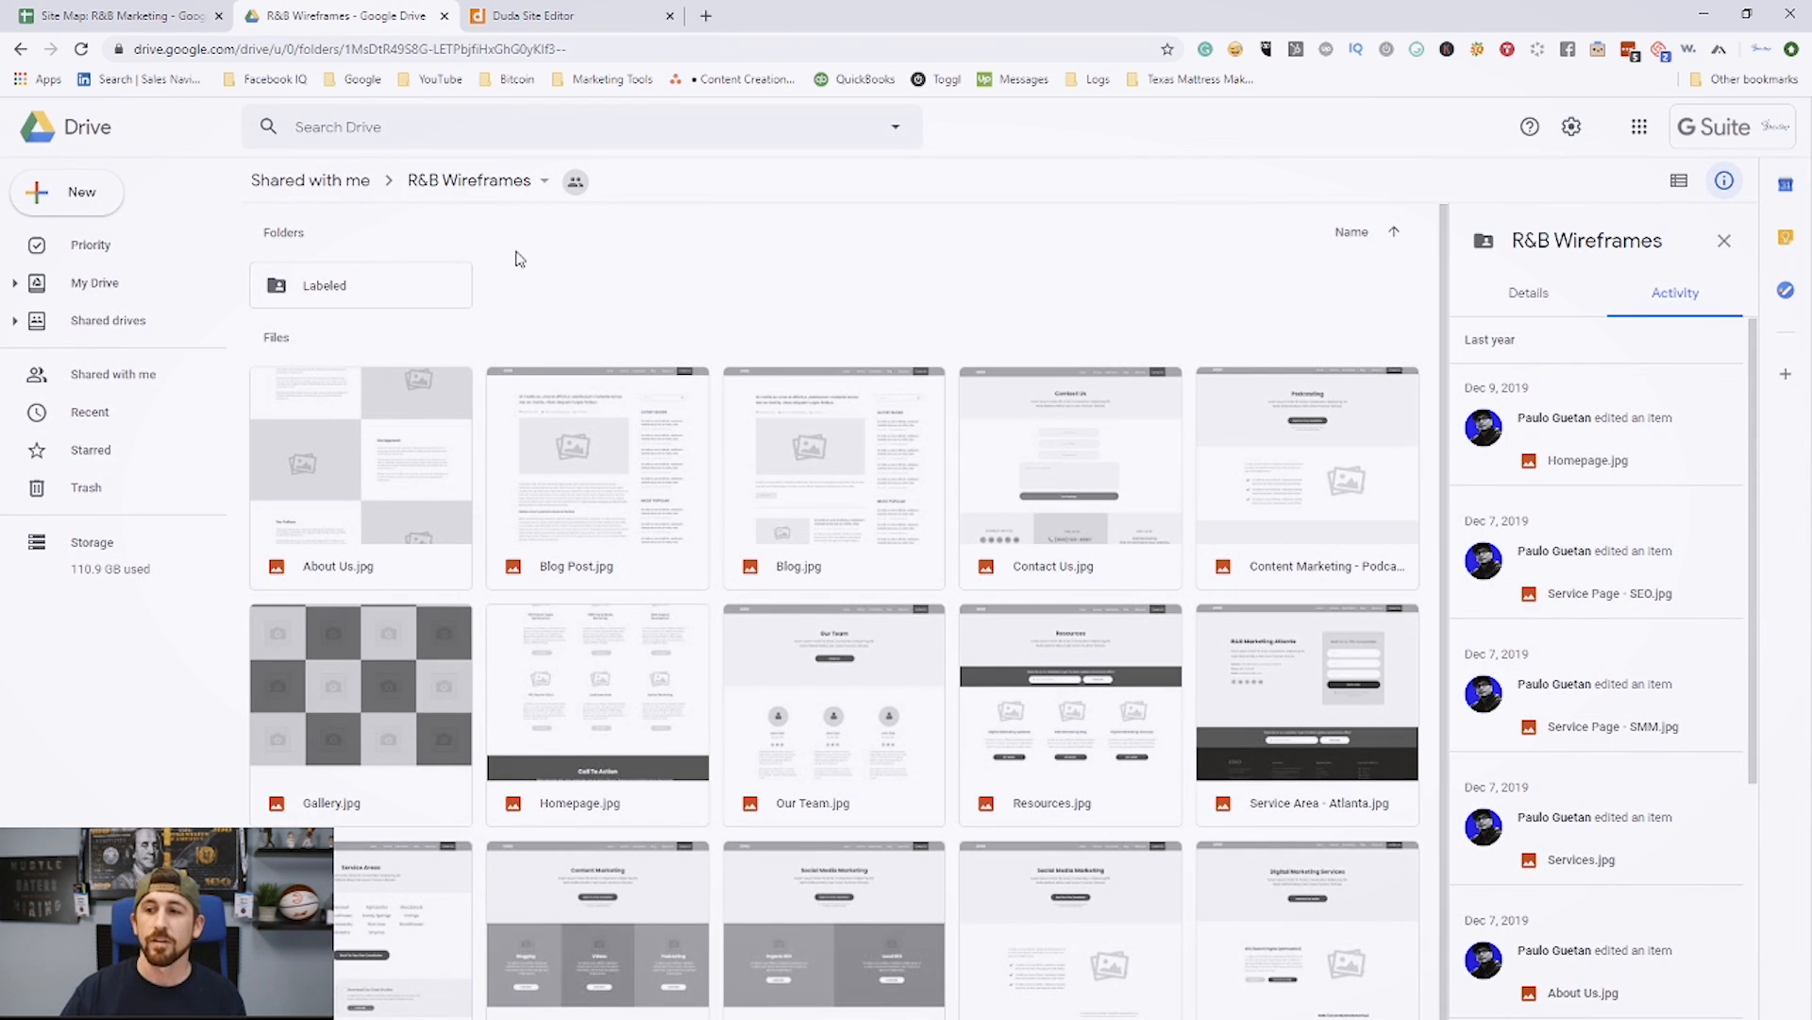
scroll(873, 396, "down", 1)
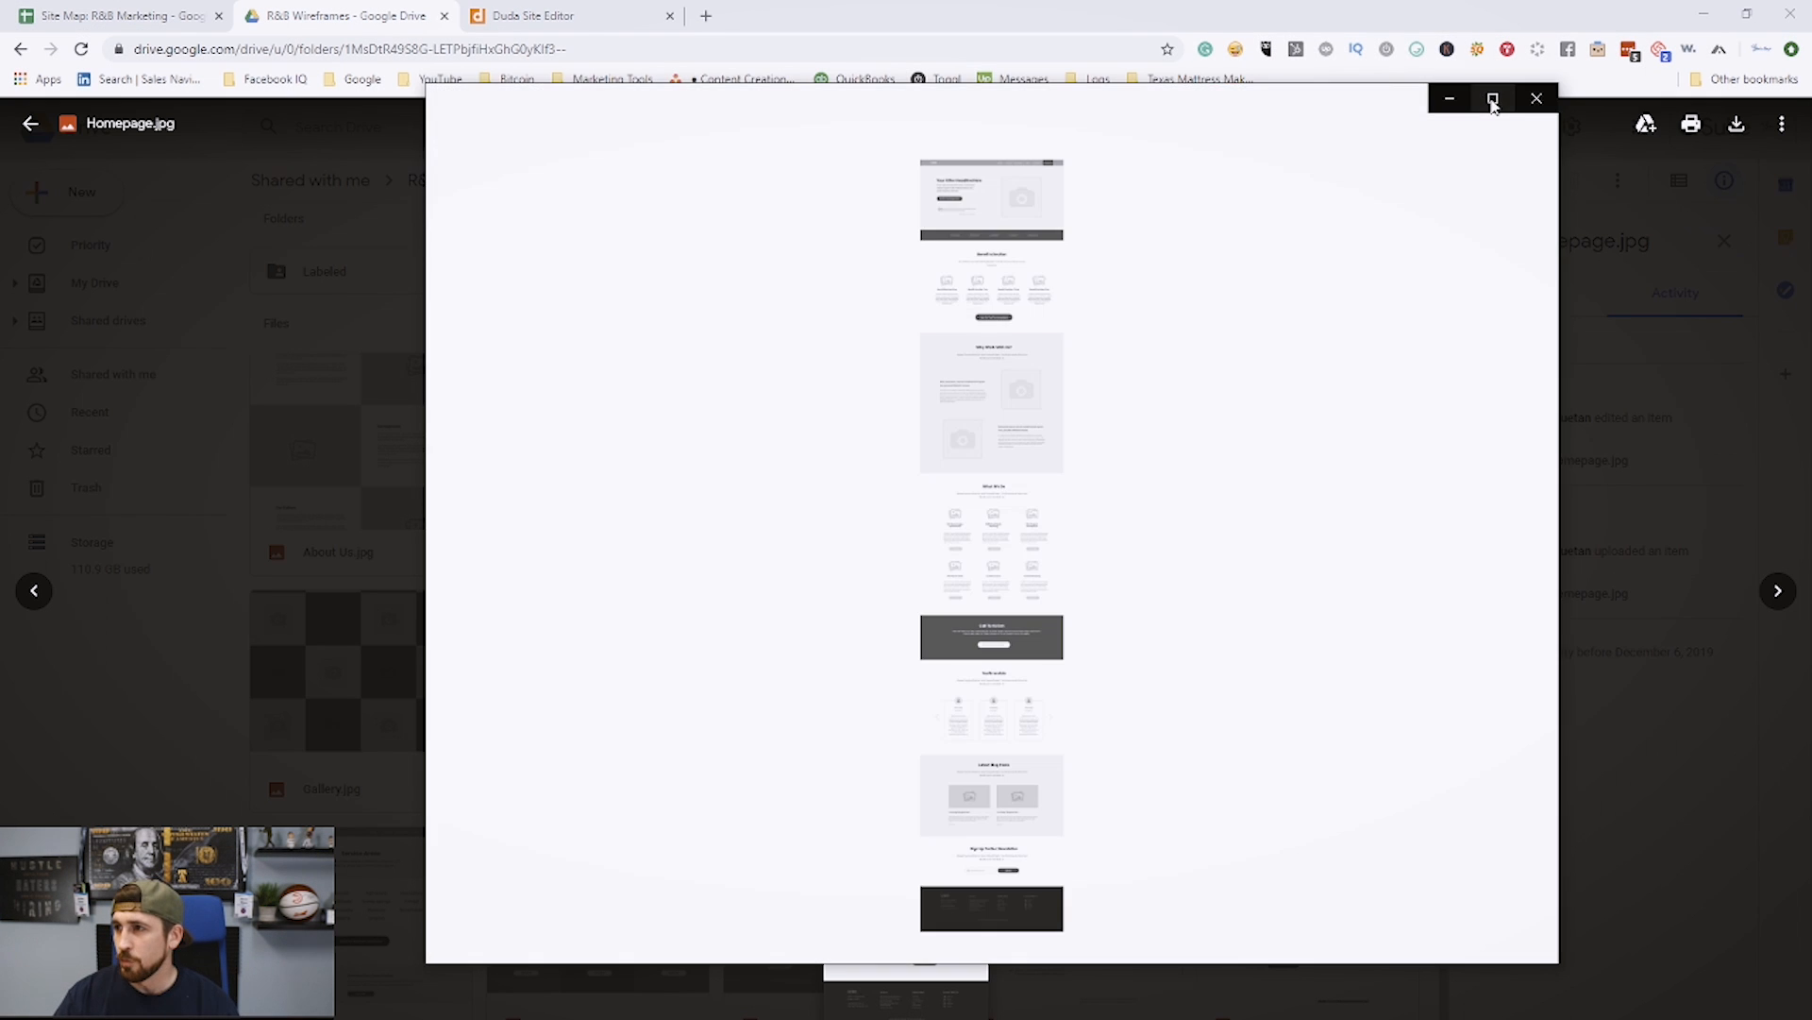
left_click(1492, 93)
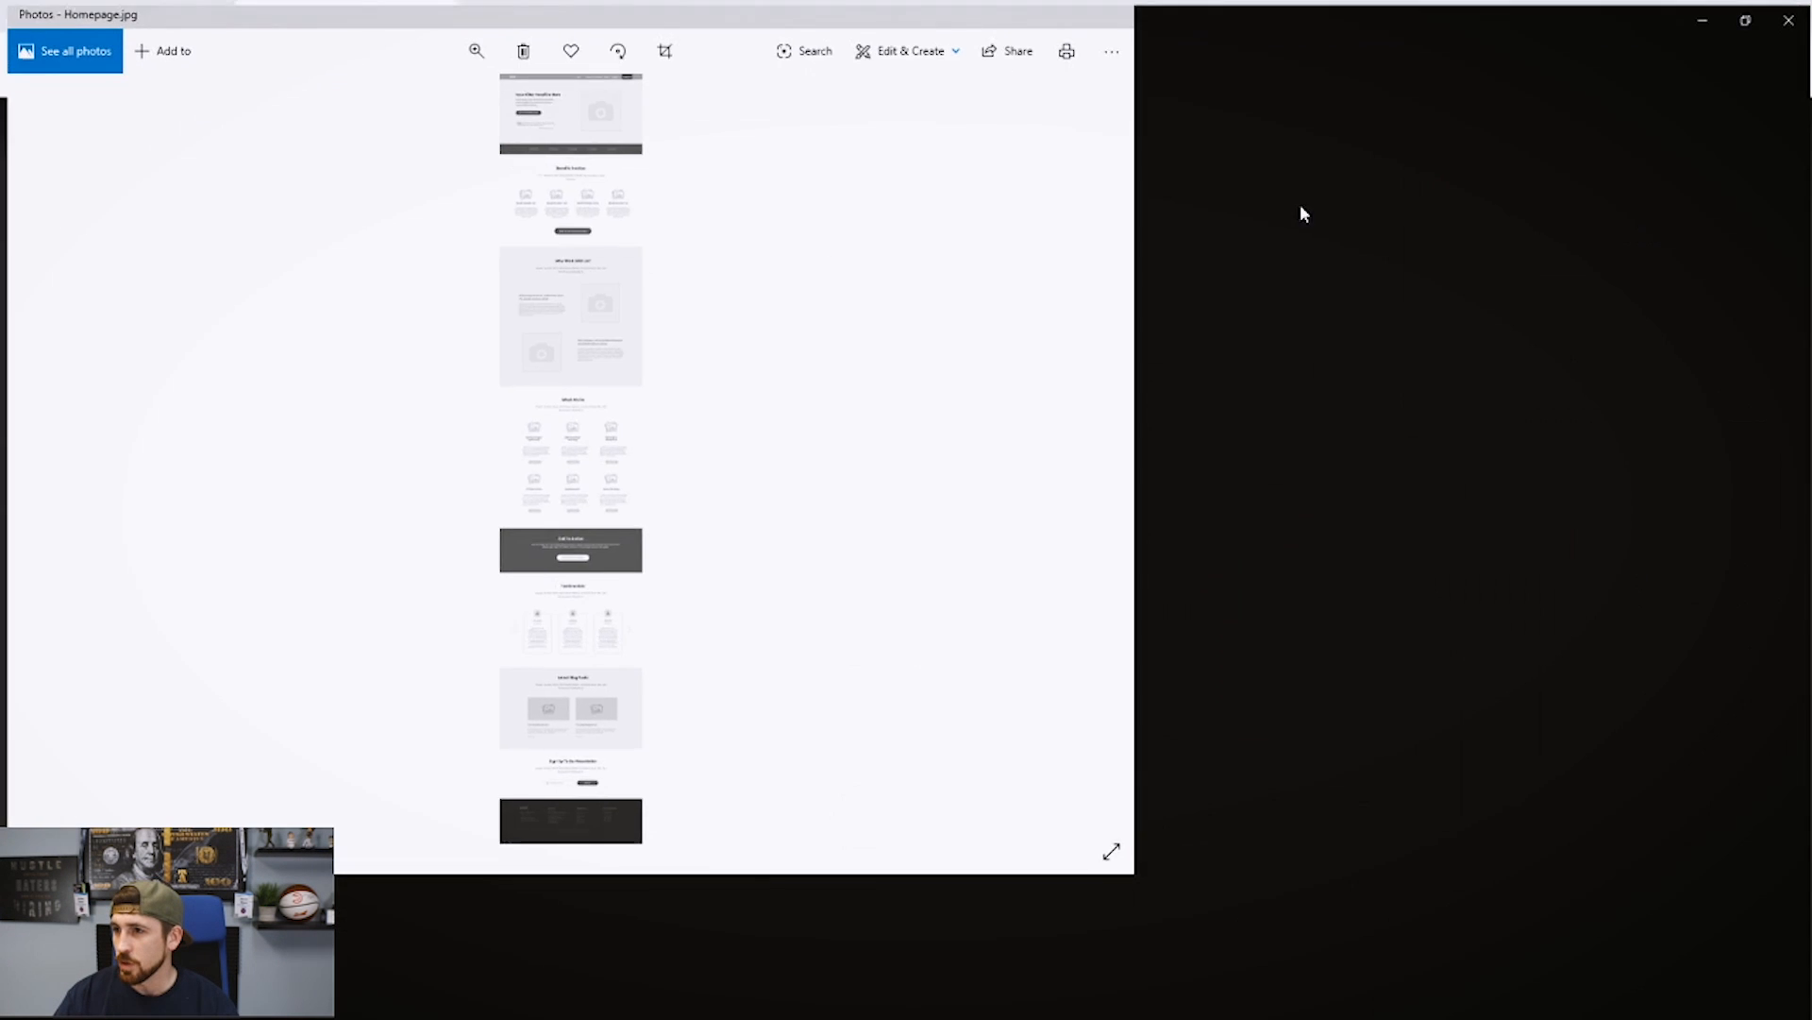
scroll(970, 269, "up", 5)
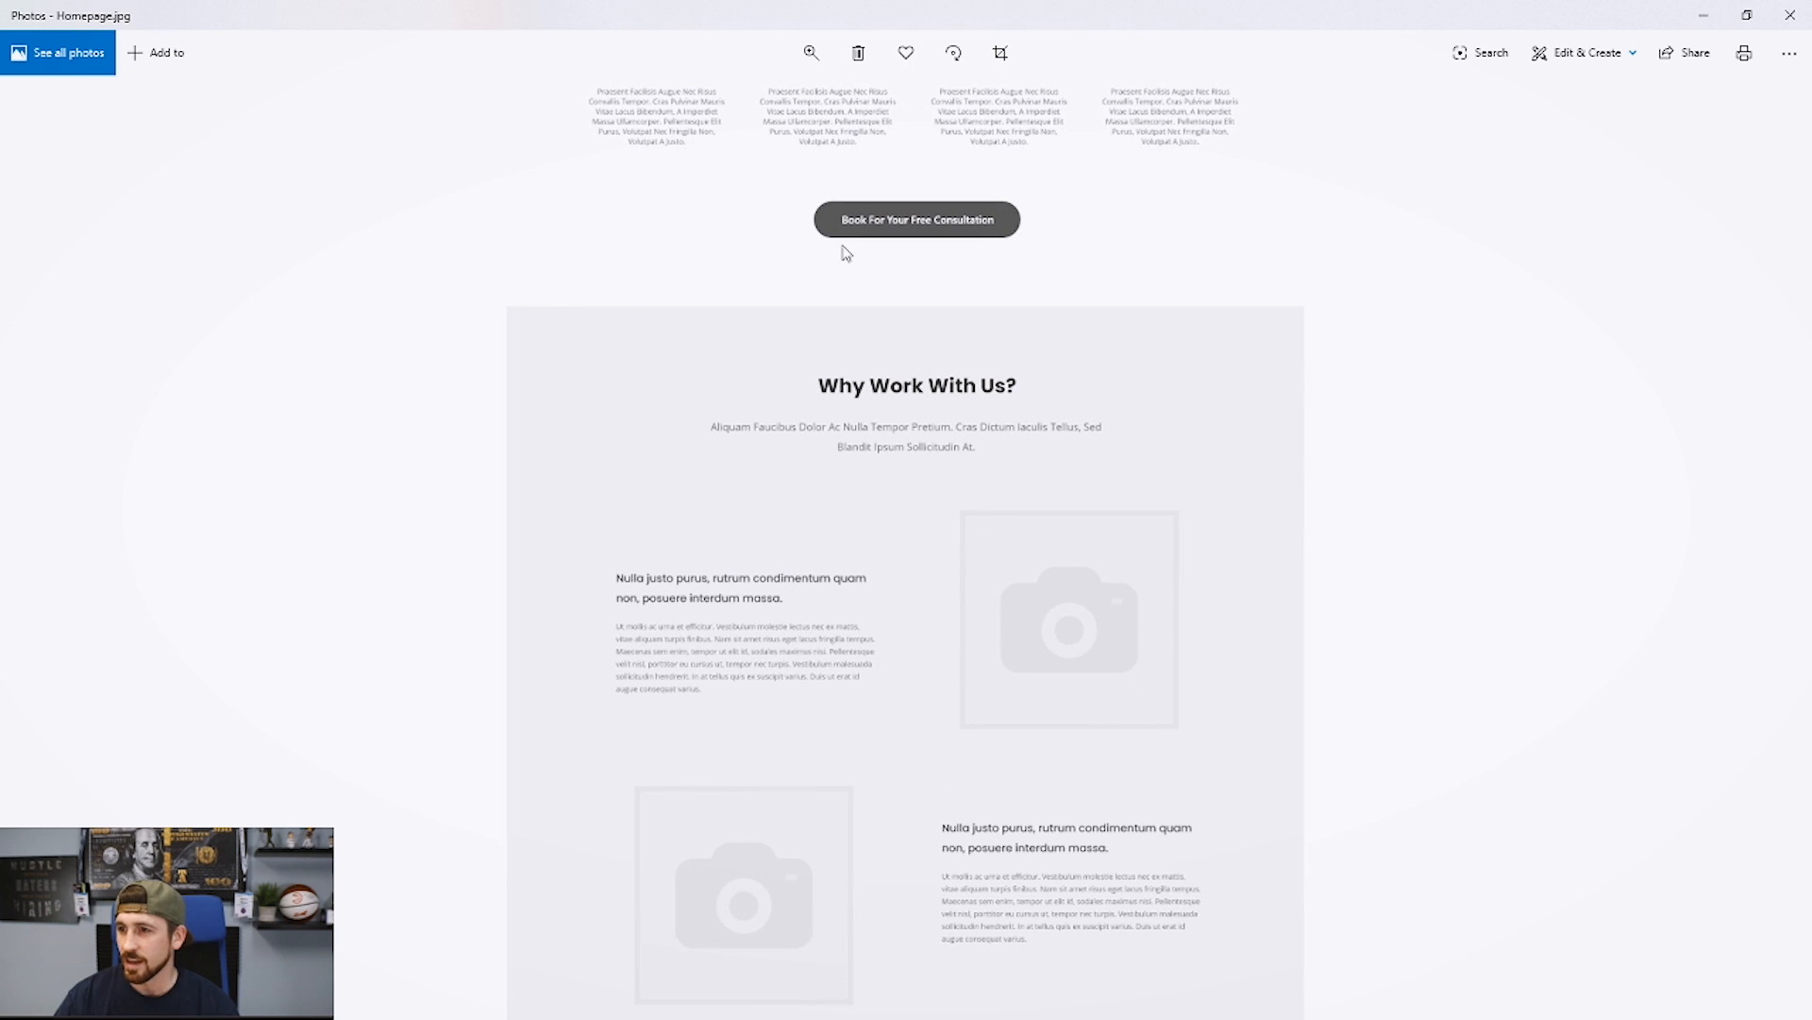
- Examine the homepage wireframe's header, Benefits, Why Work With Us, What We Do, Call To Action and Testimonials sections
mouse_move(863, 233)
left_mouse_down()
mouse_move(841, 736)
mouse_move(869, 748)
left_mouse_up()
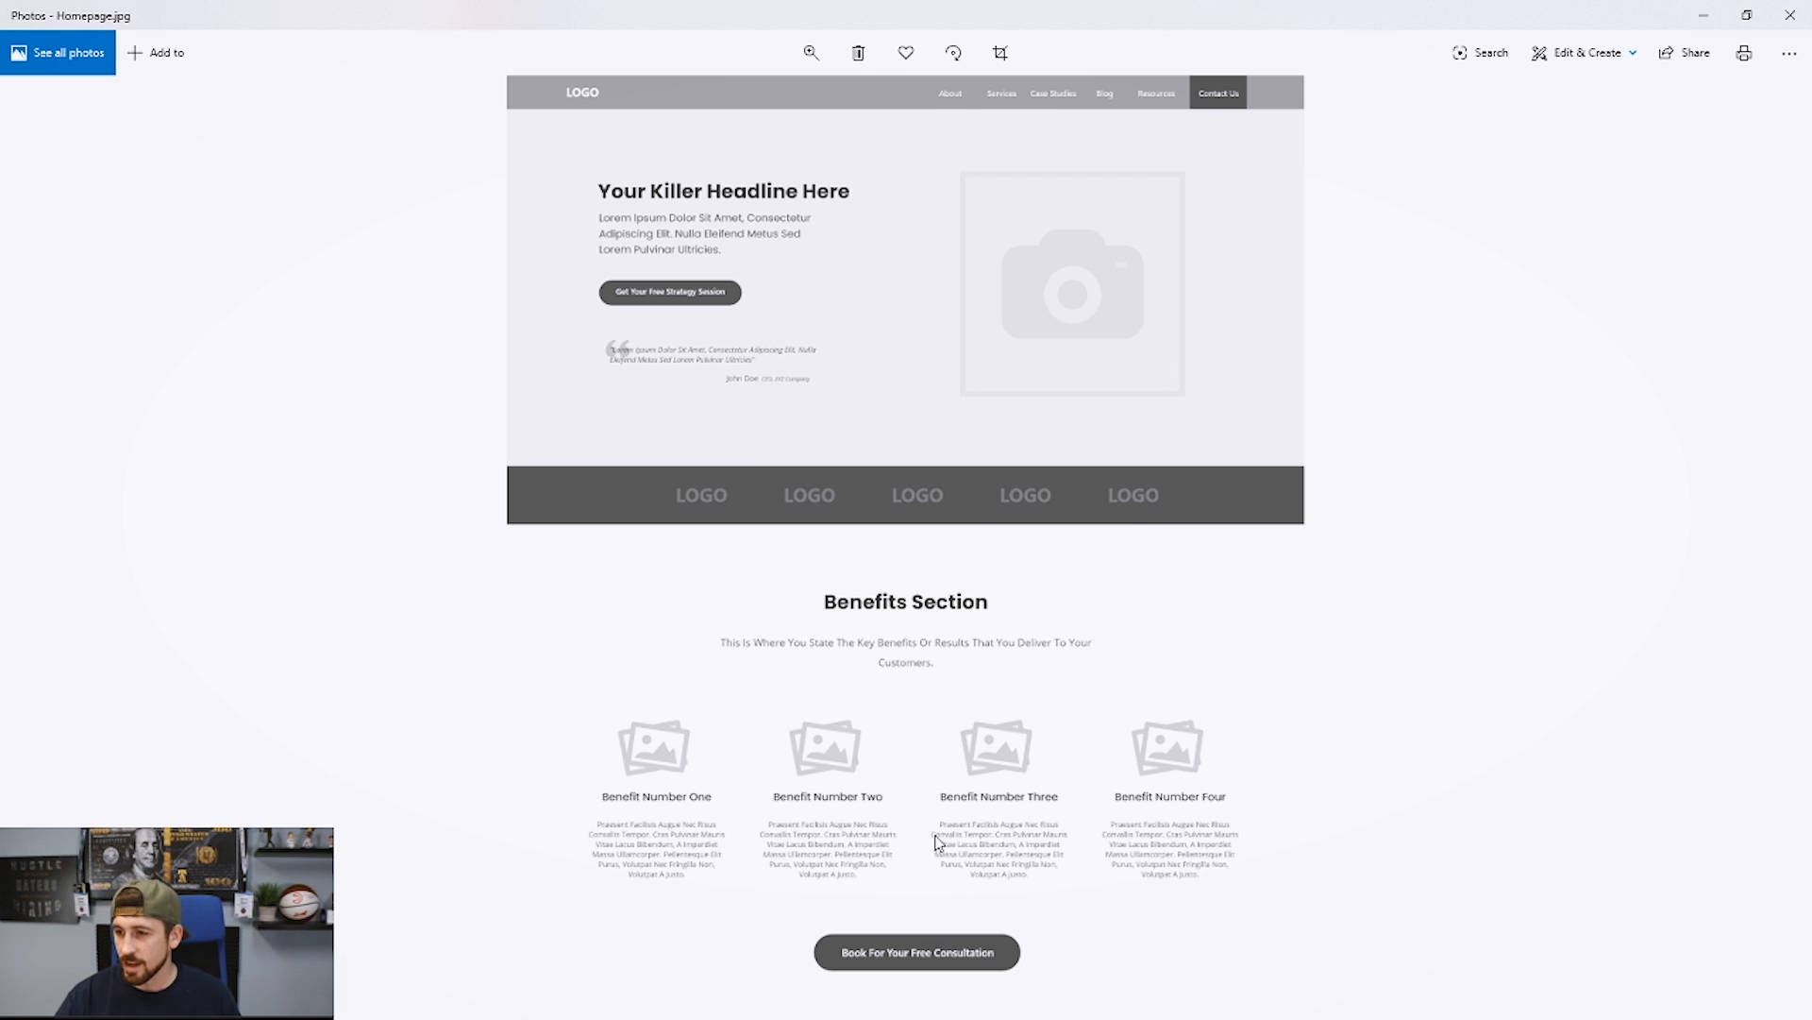
left_click_drag(939, 840, 938, 607)
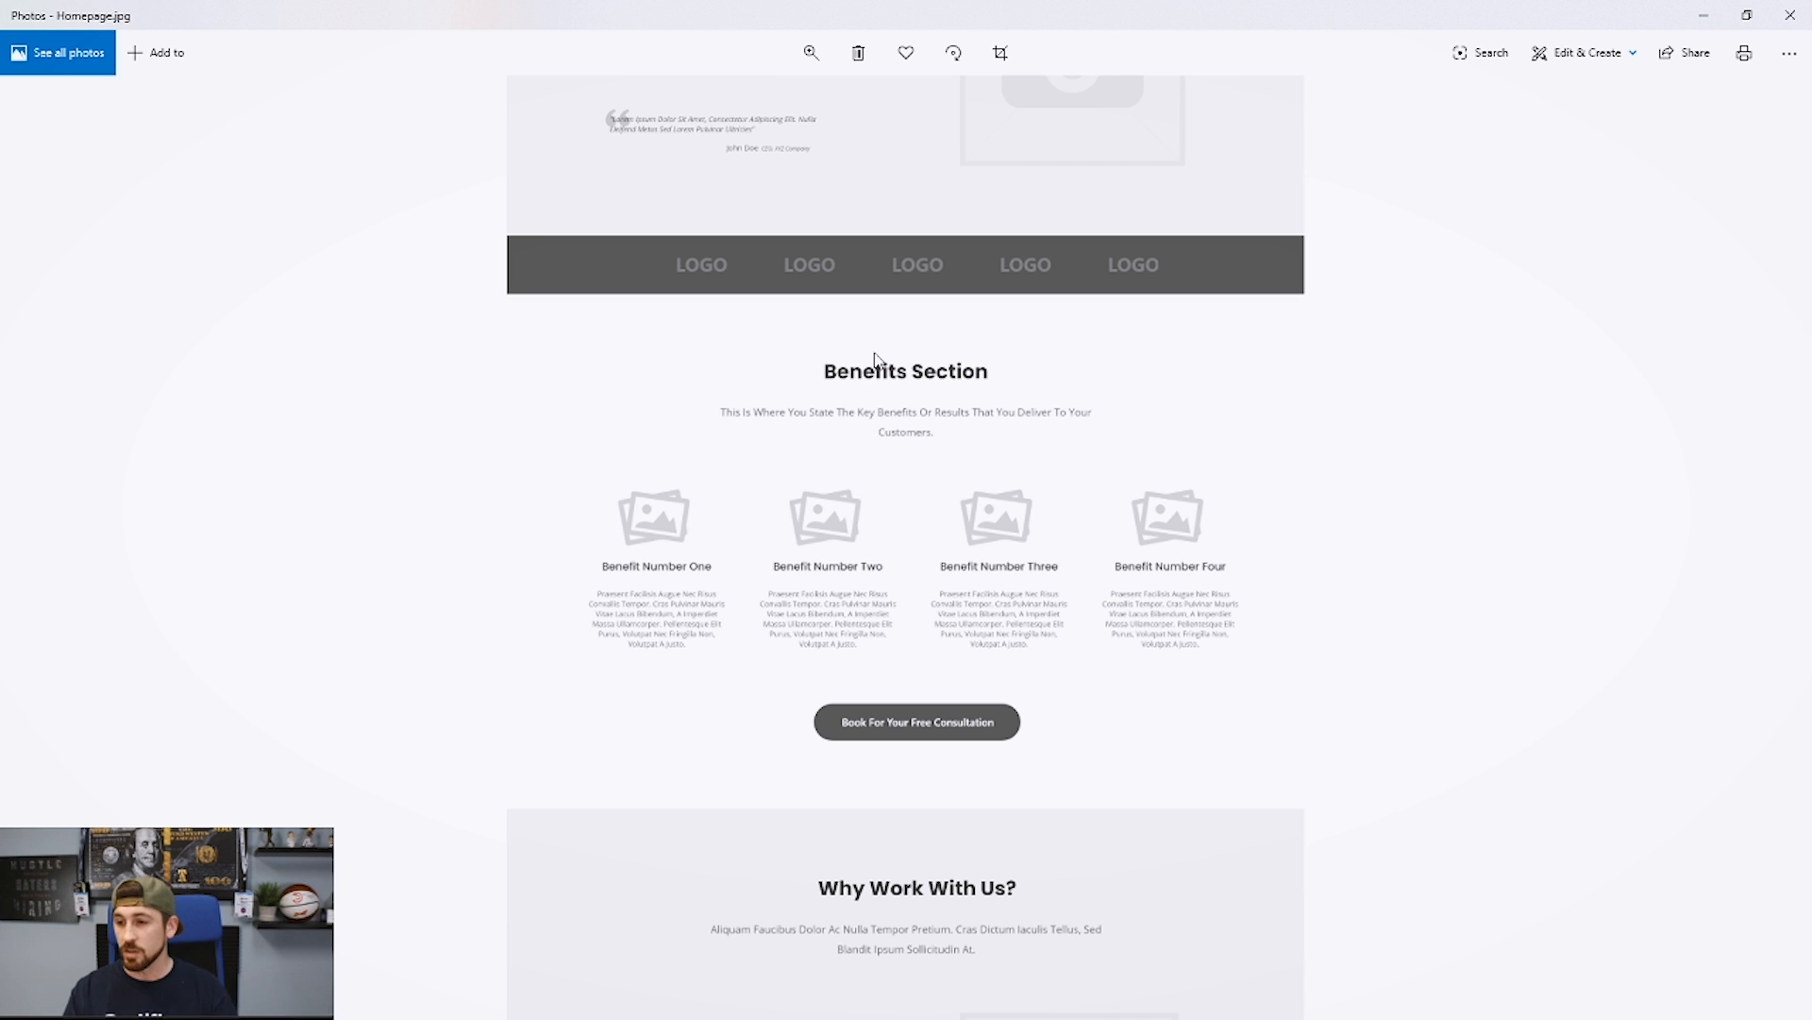
scroll(982, 566, "down", 4)
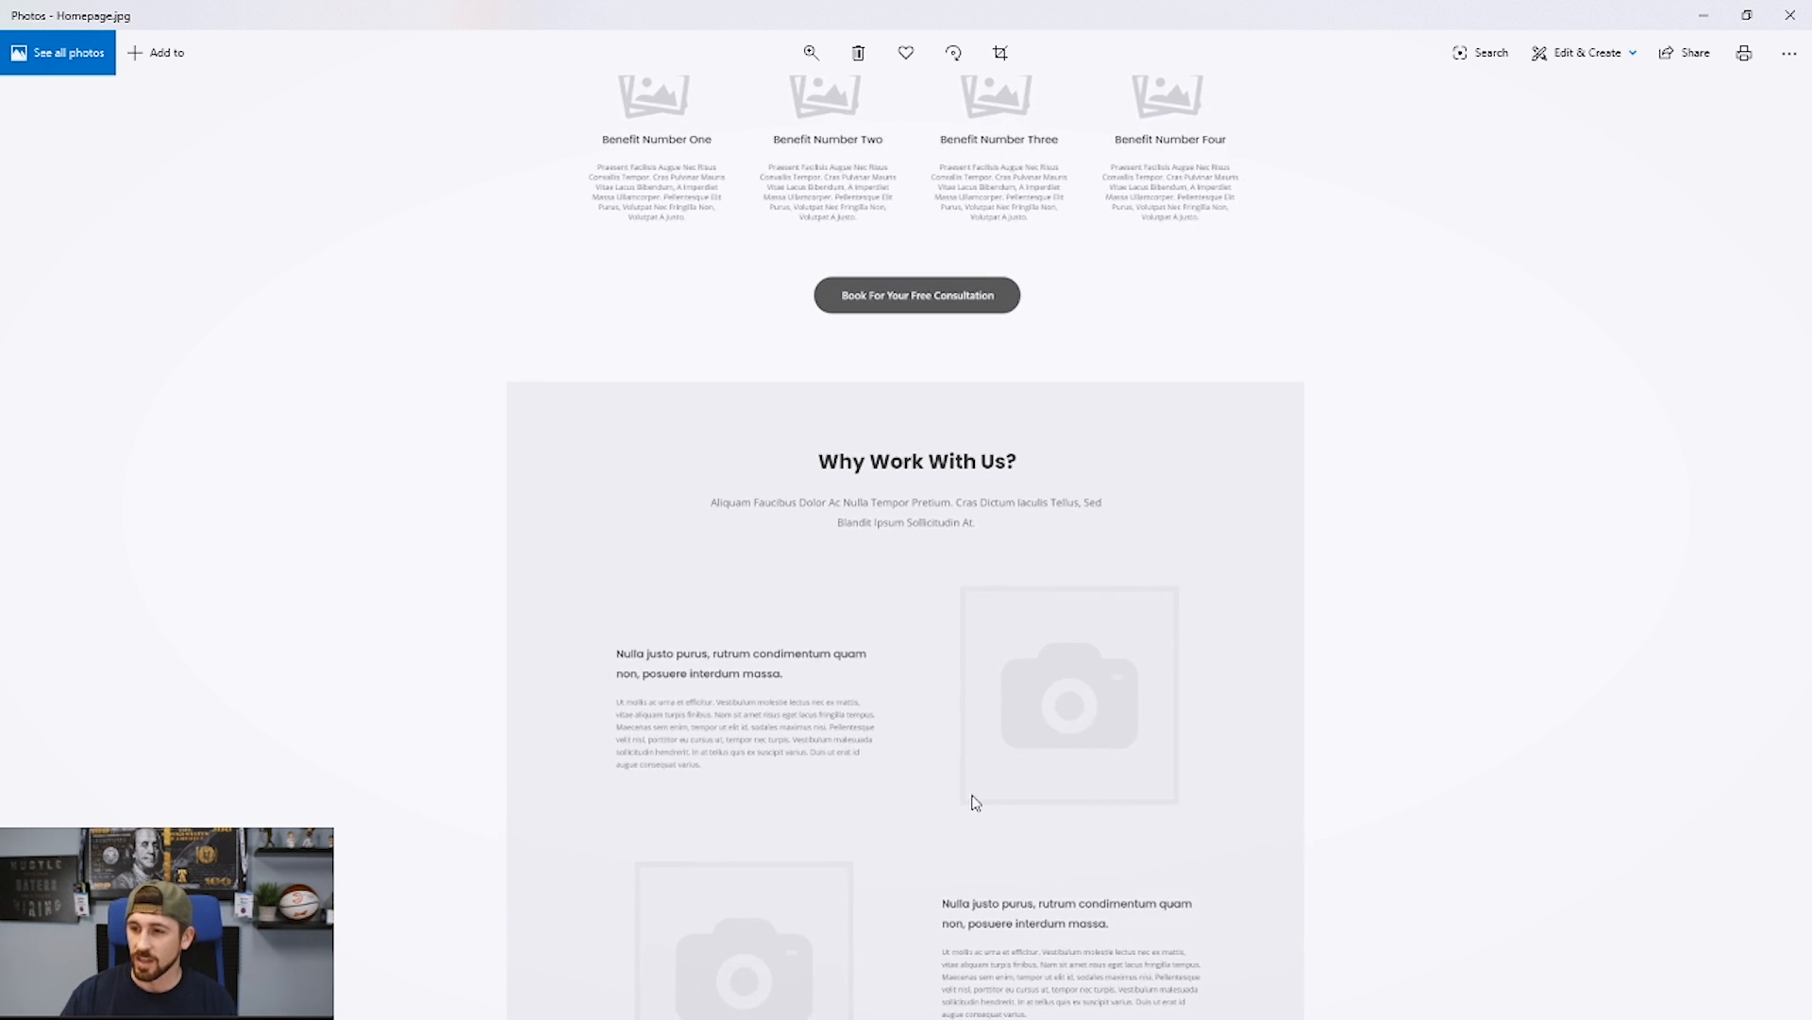
scroll(975, 802, "down", 8)
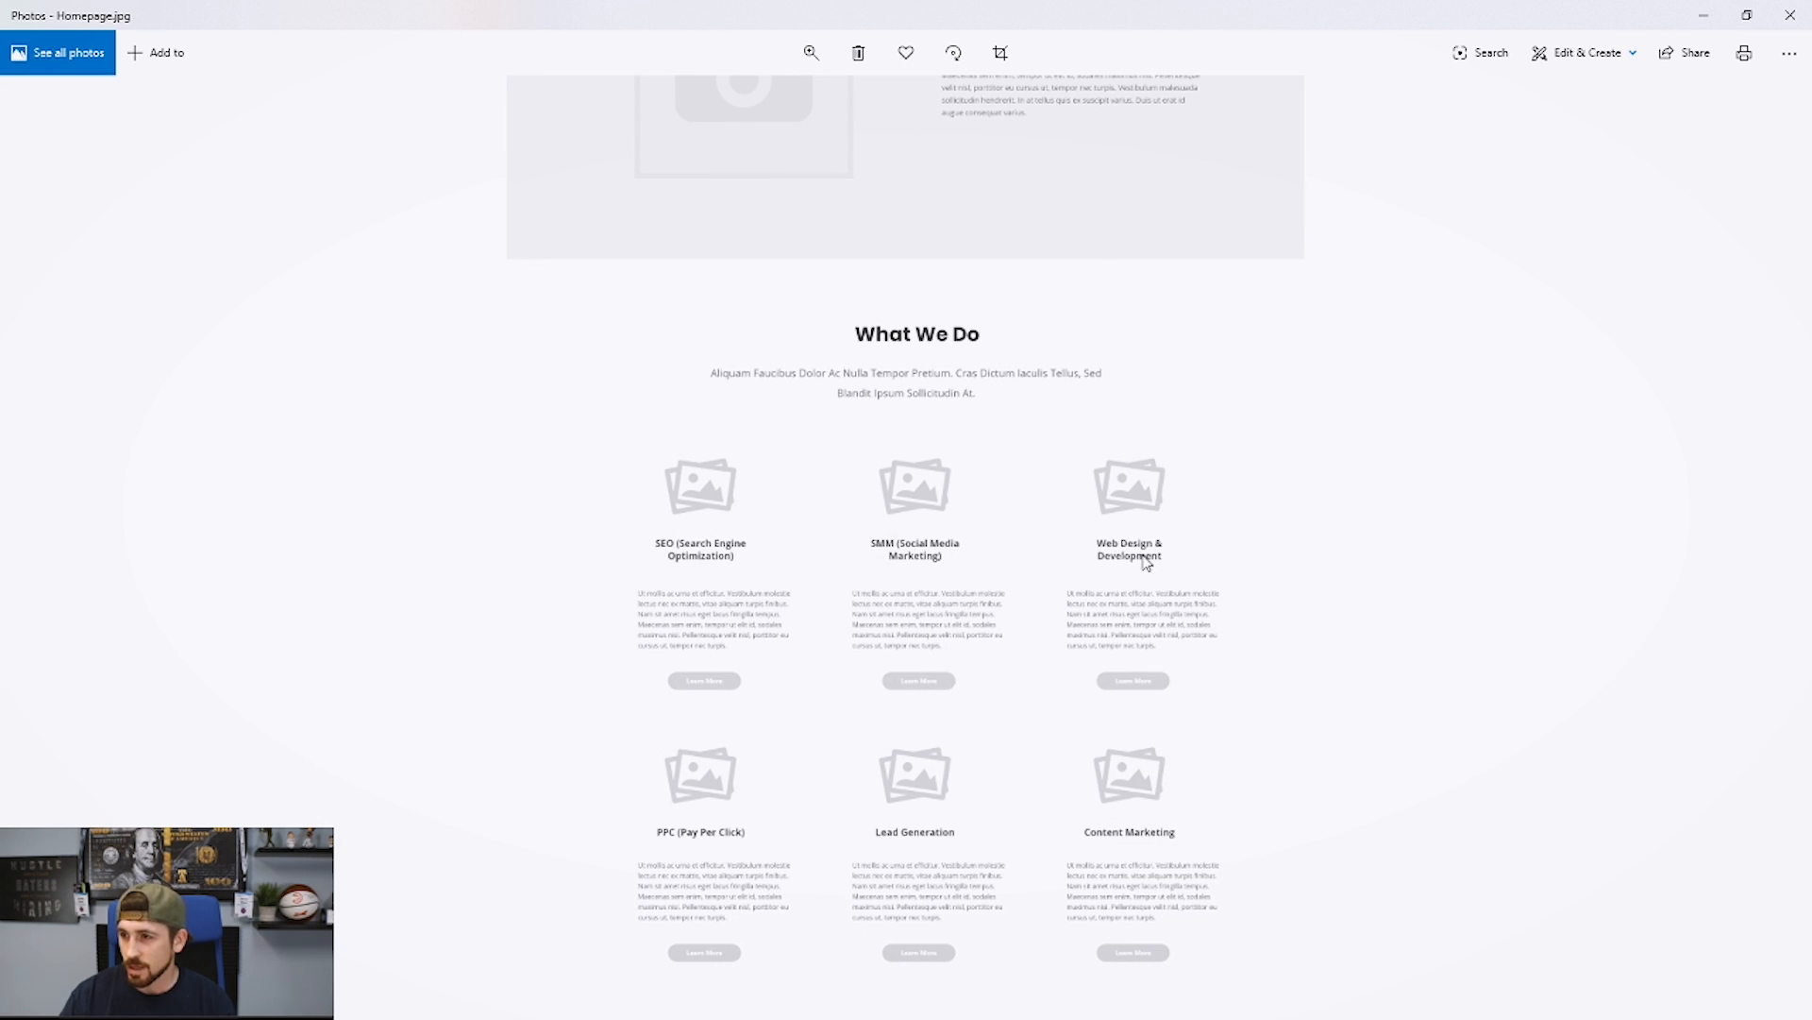
scroll(1114, 890, "down", 5)
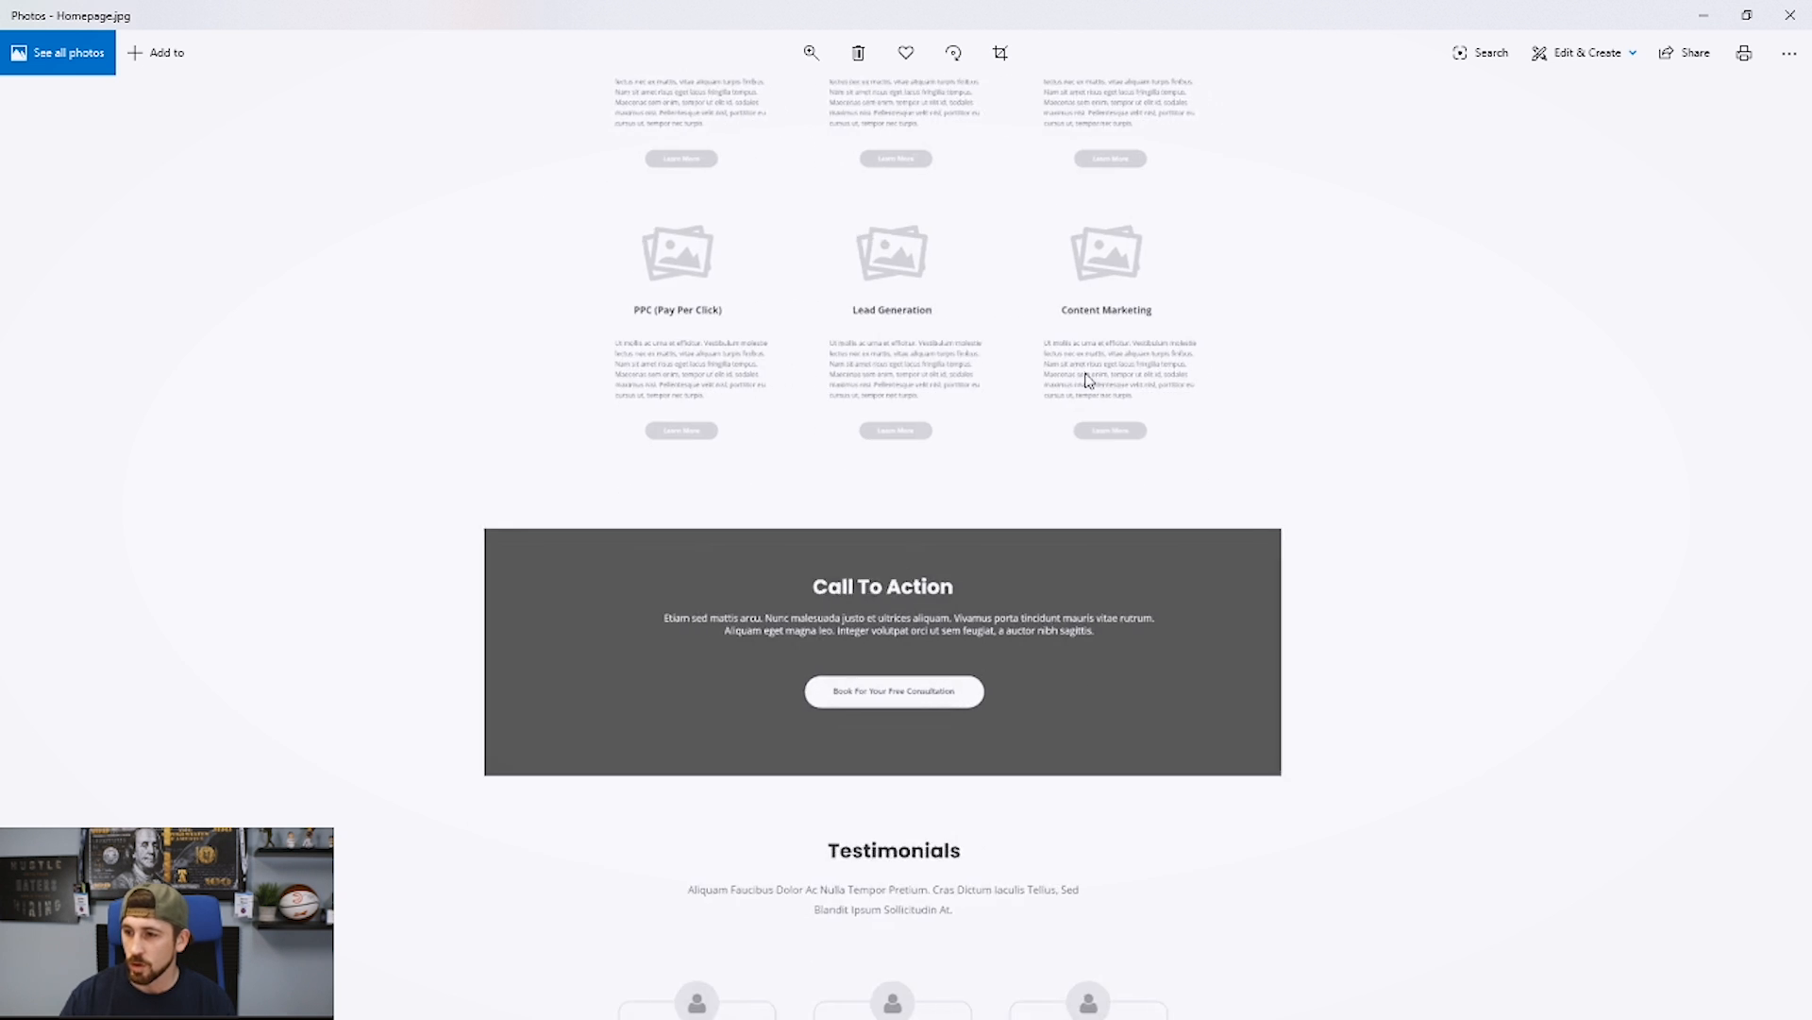
scroll(1091, 387, "down", 3)
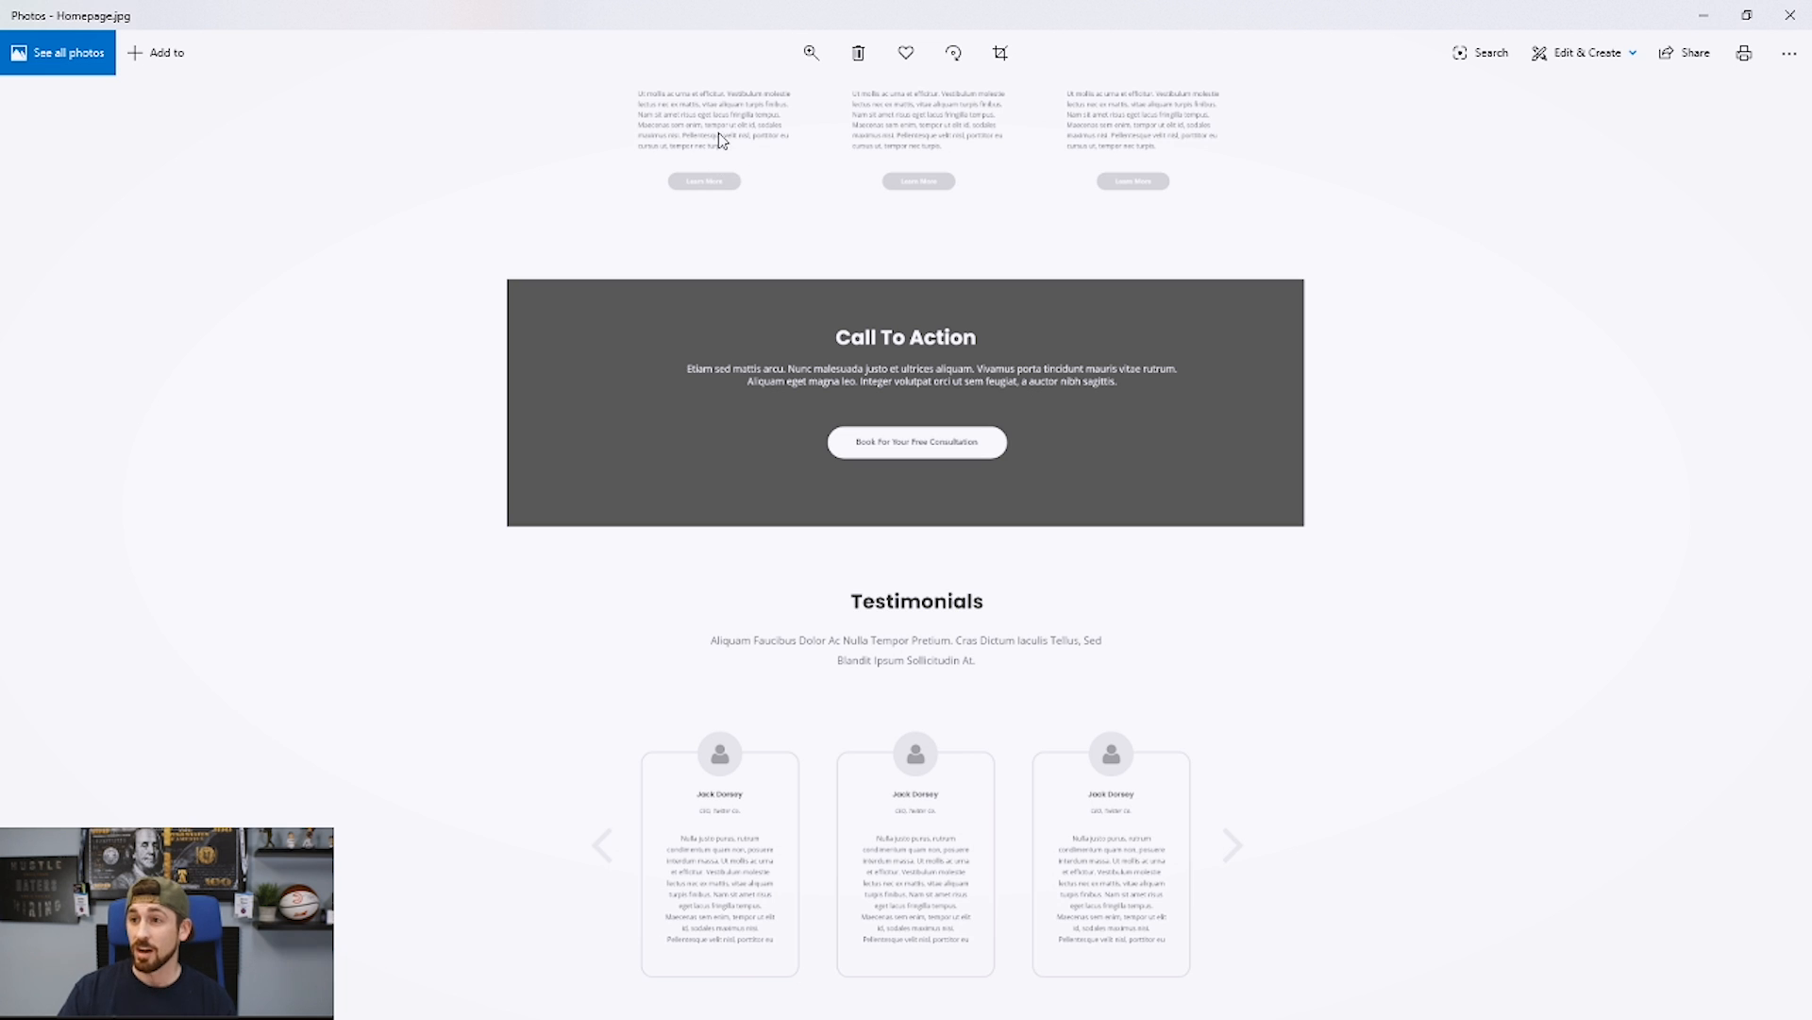
scroll(715, 207, "up", 3)
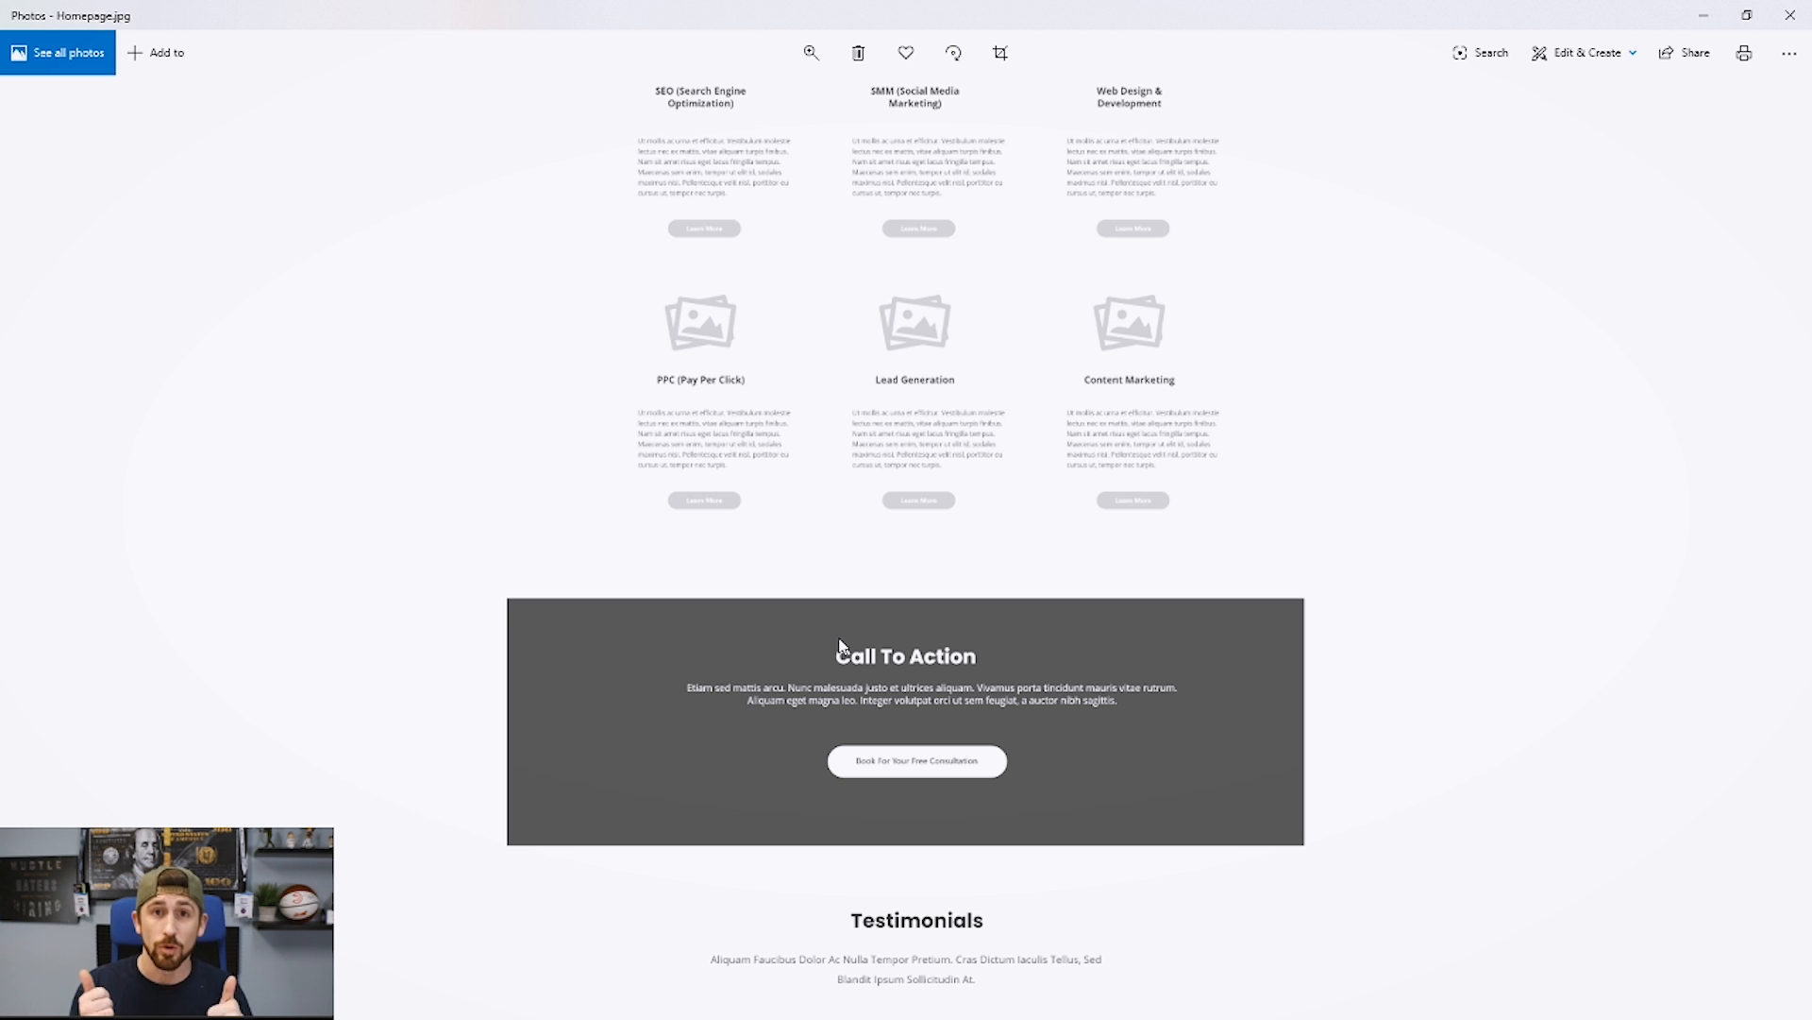
- Switch to Whimsical in the browser and view the boards in the High Ticket Offering (DWYA) folder
key("alt+Tab")
left_click(602, 353)
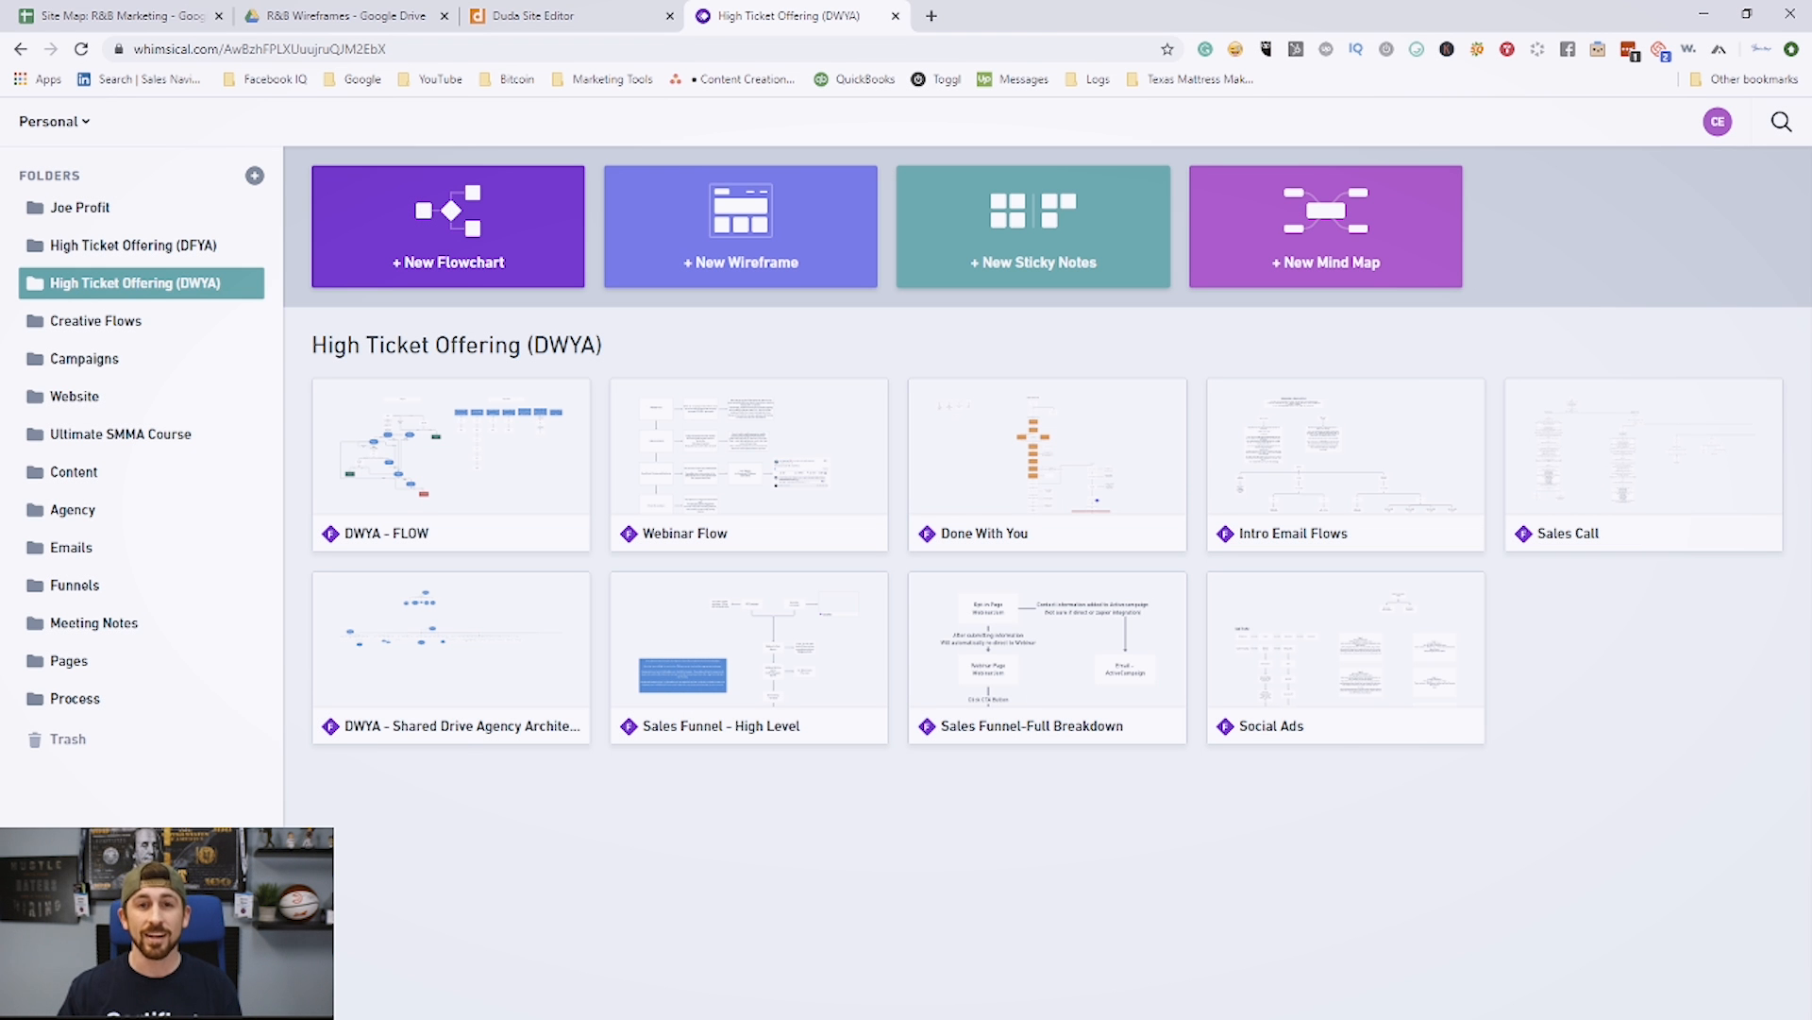
- Switch to the Duda Site Editor and browse the site's page list and the available content, media, business and social widgets
left_click(547, 16)
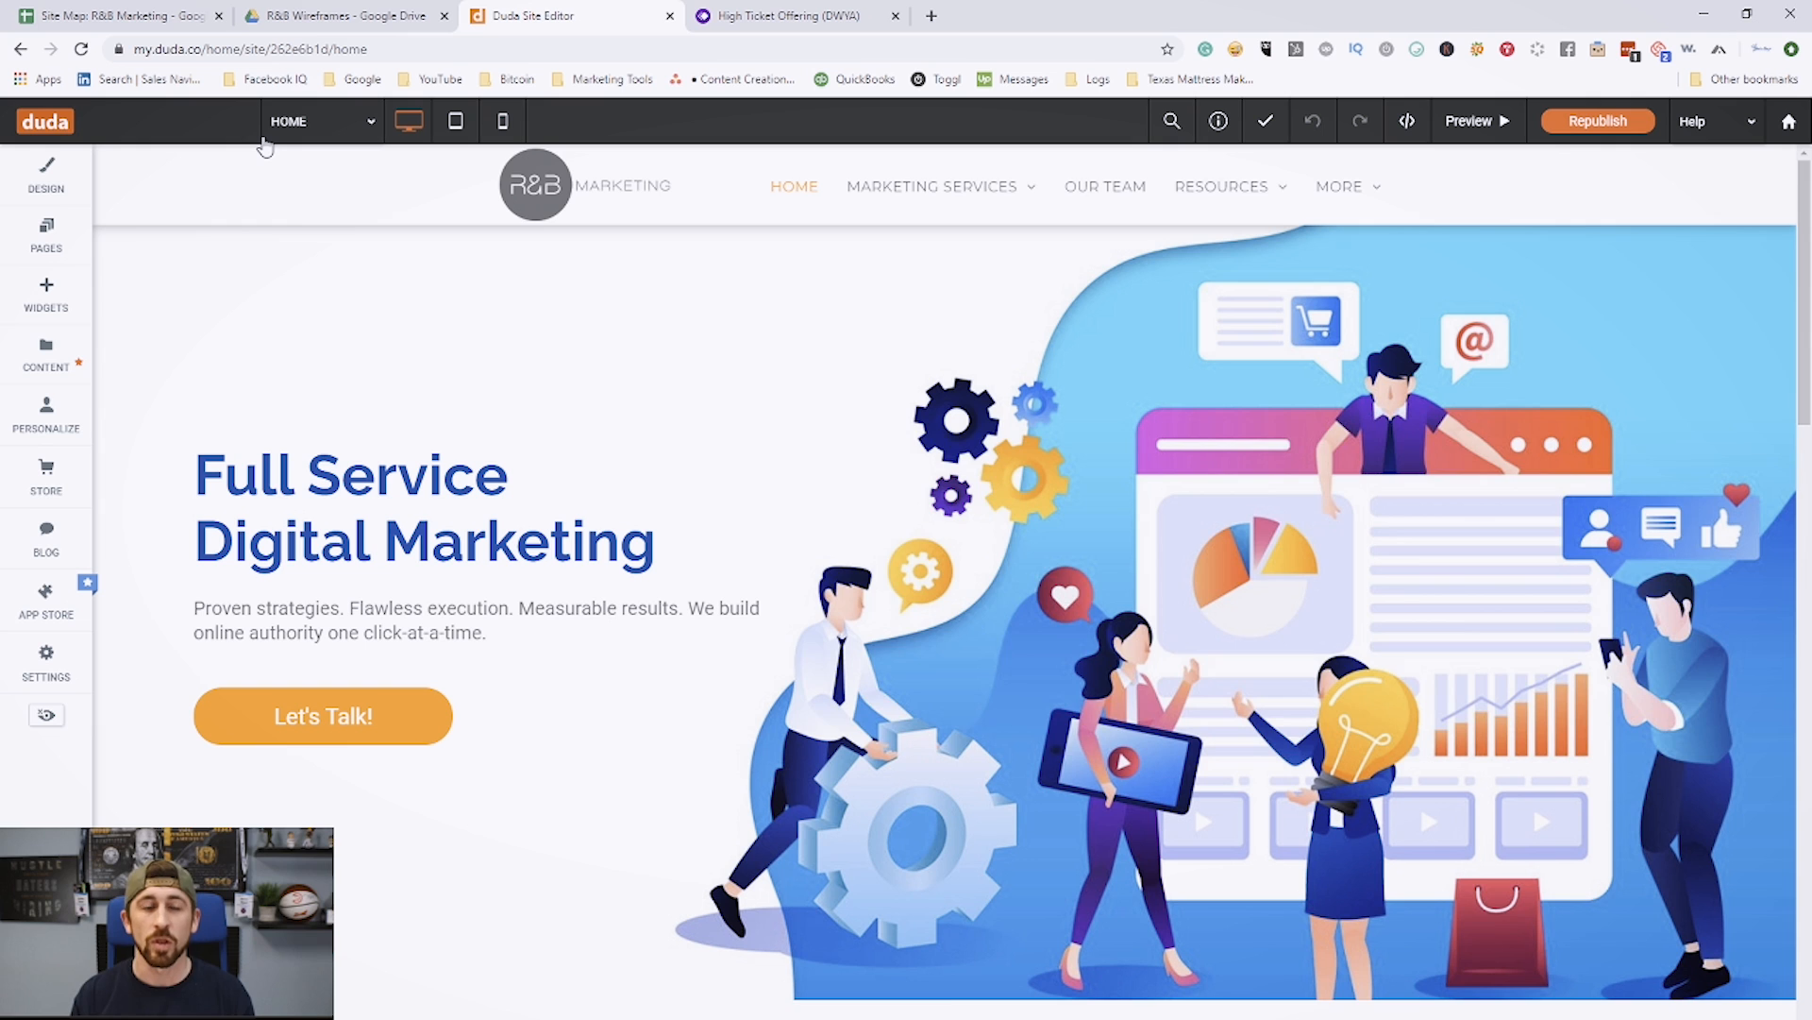
left_click(46, 234)
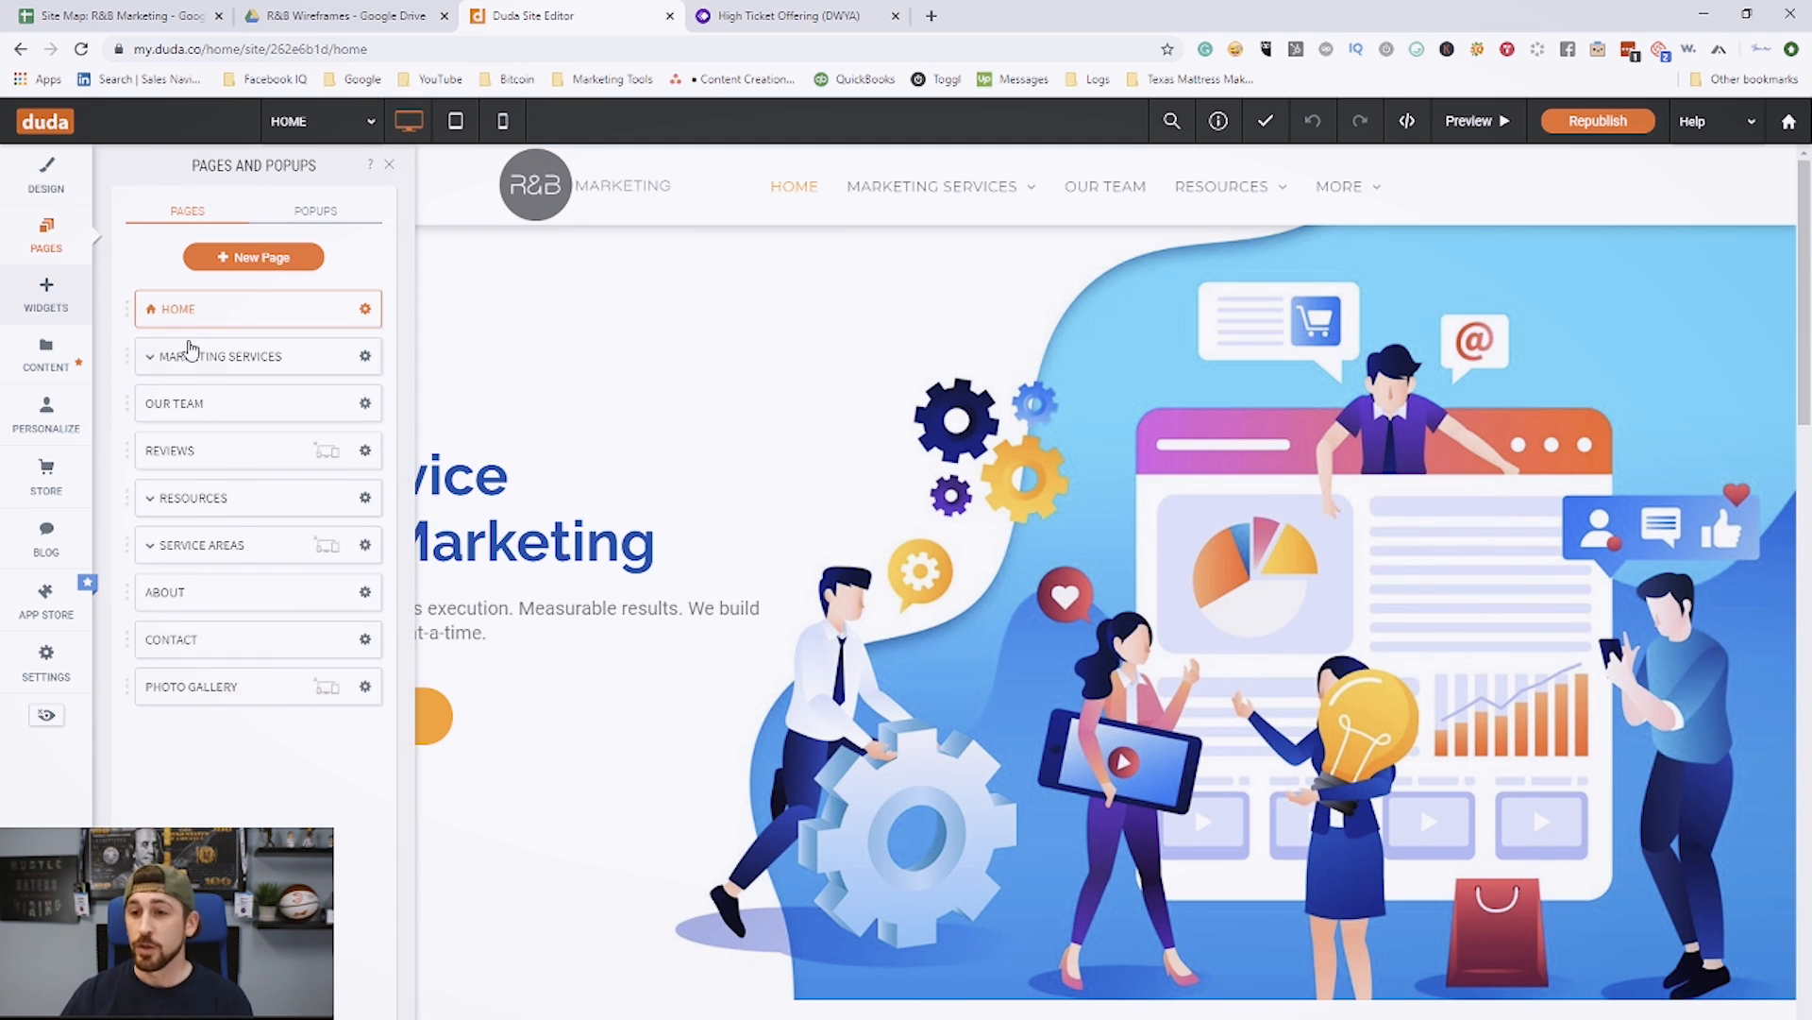
left_click(46, 294)
scroll(280, 614, "down", 5)
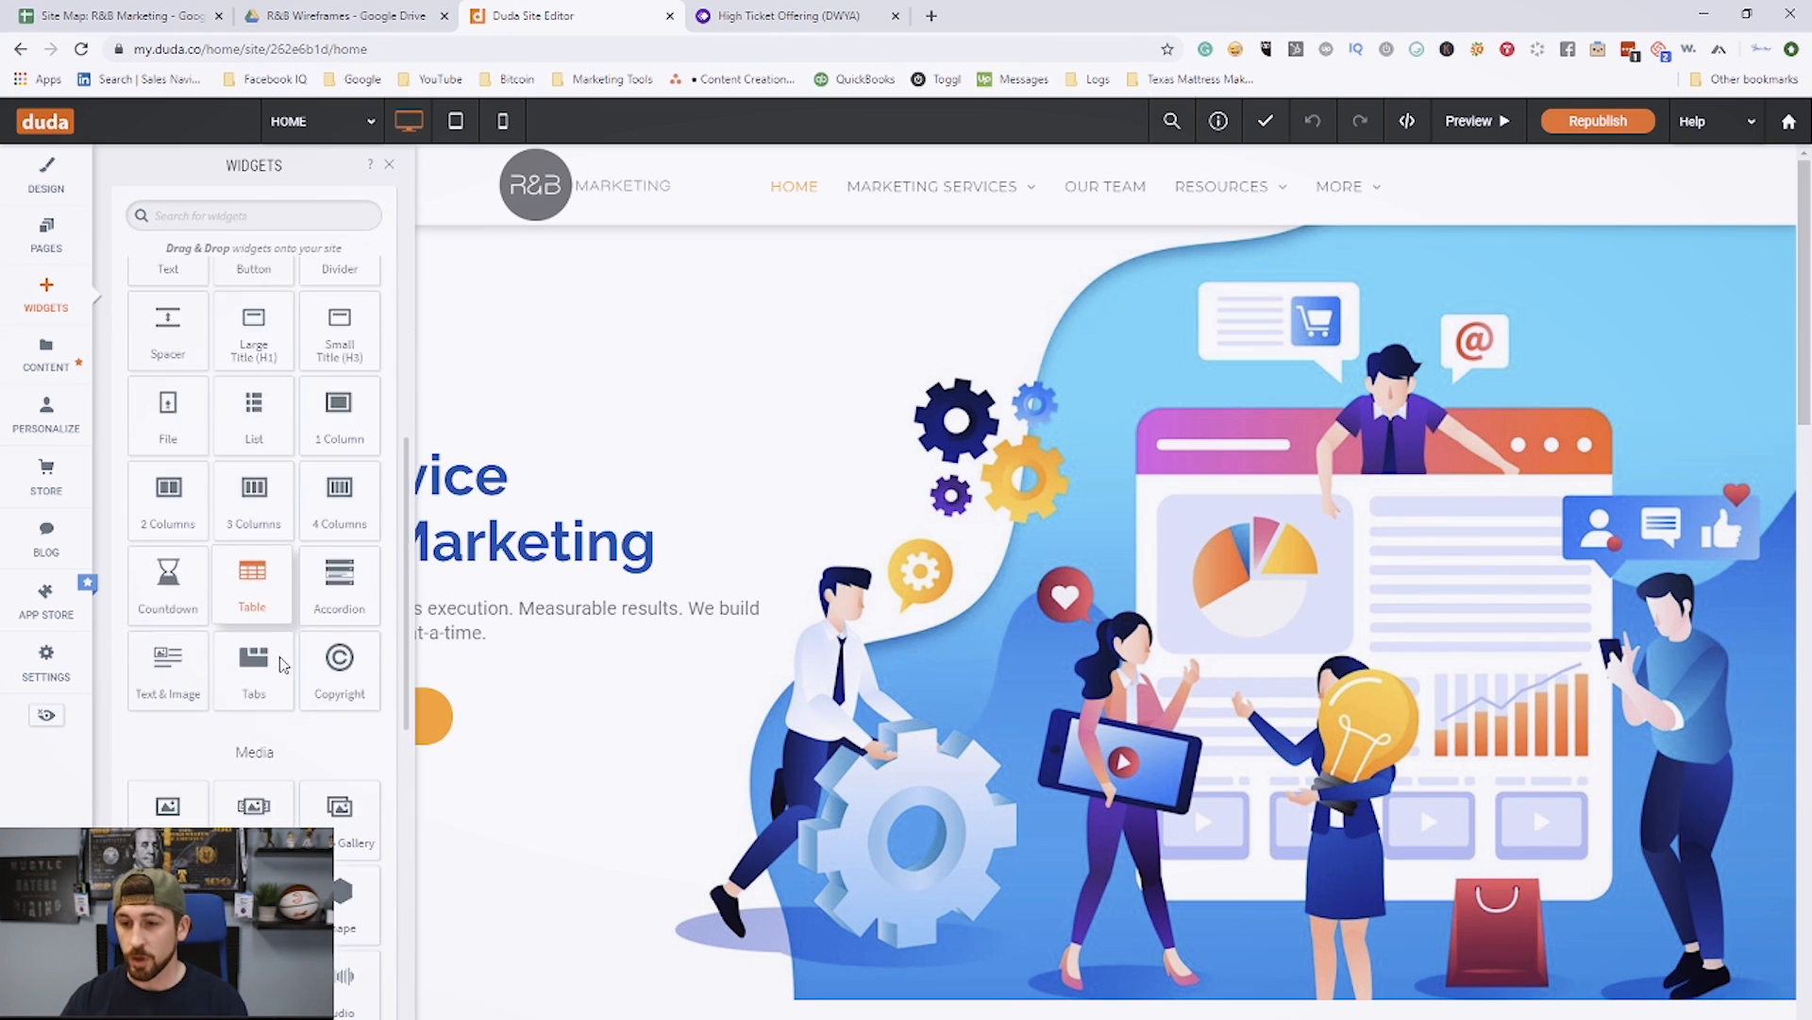
scroll(273, 642, "down", 6)
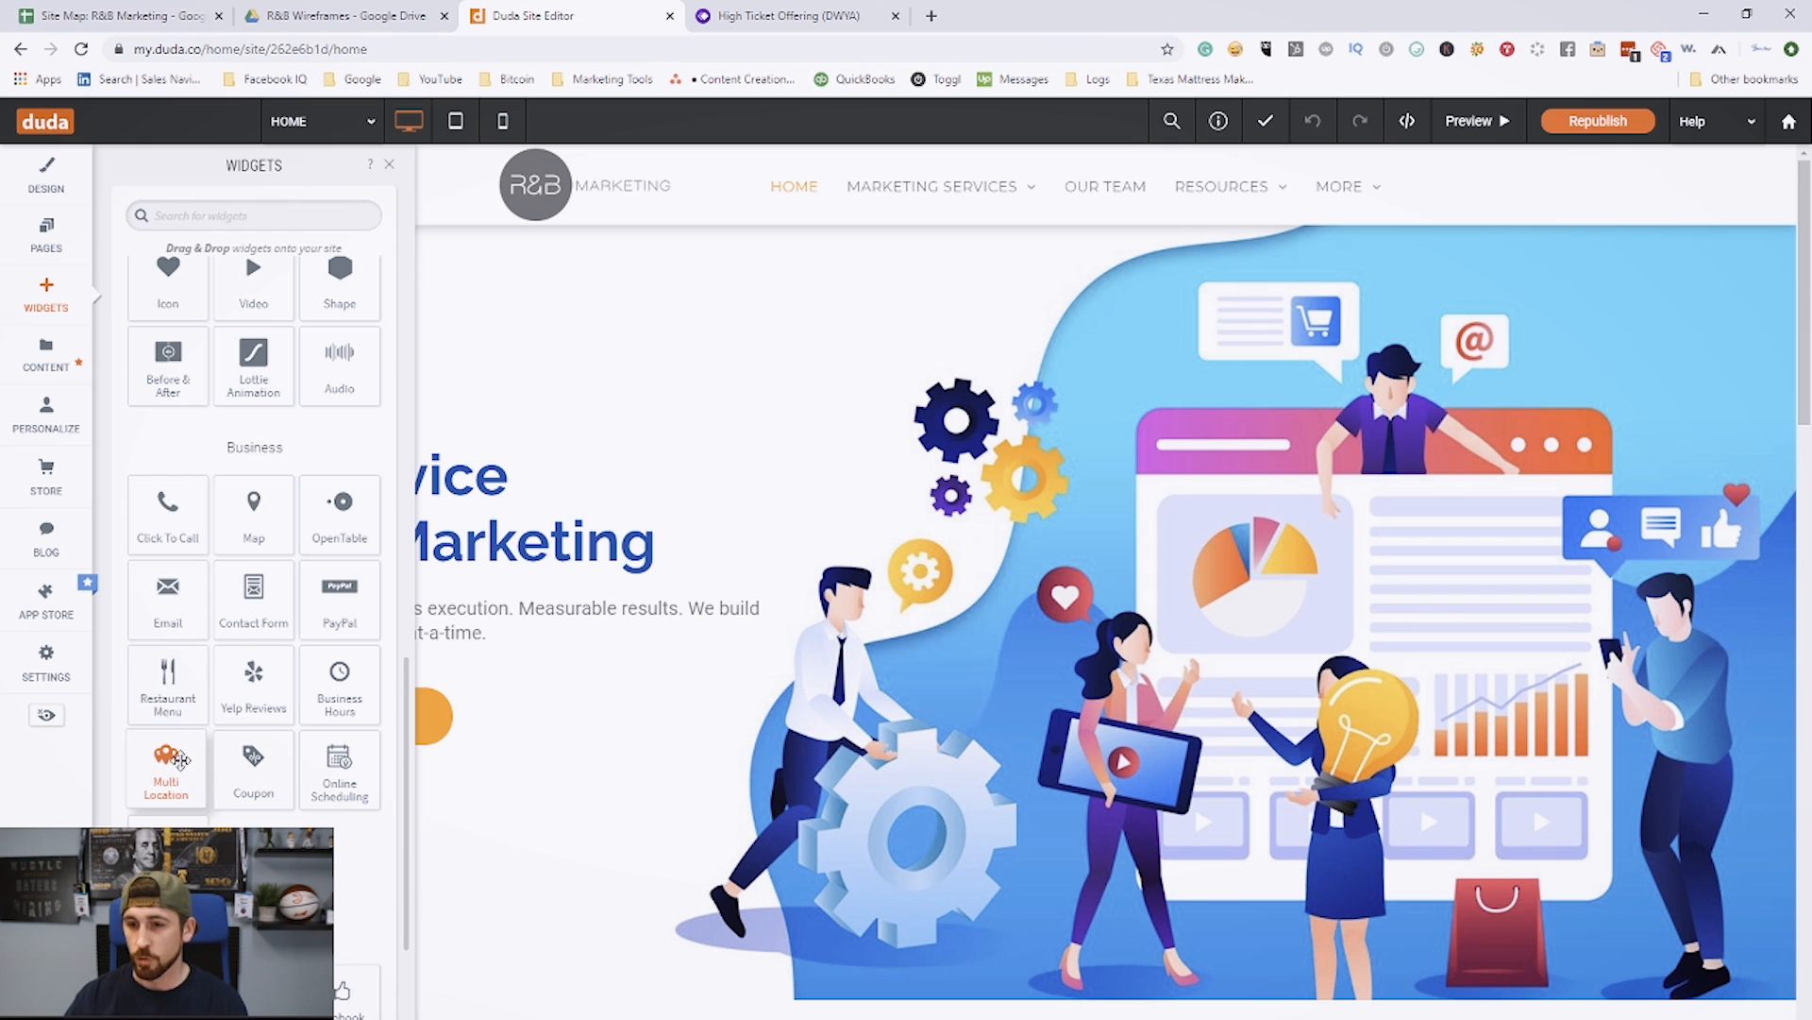
scroll(264, 774, "down", 2)
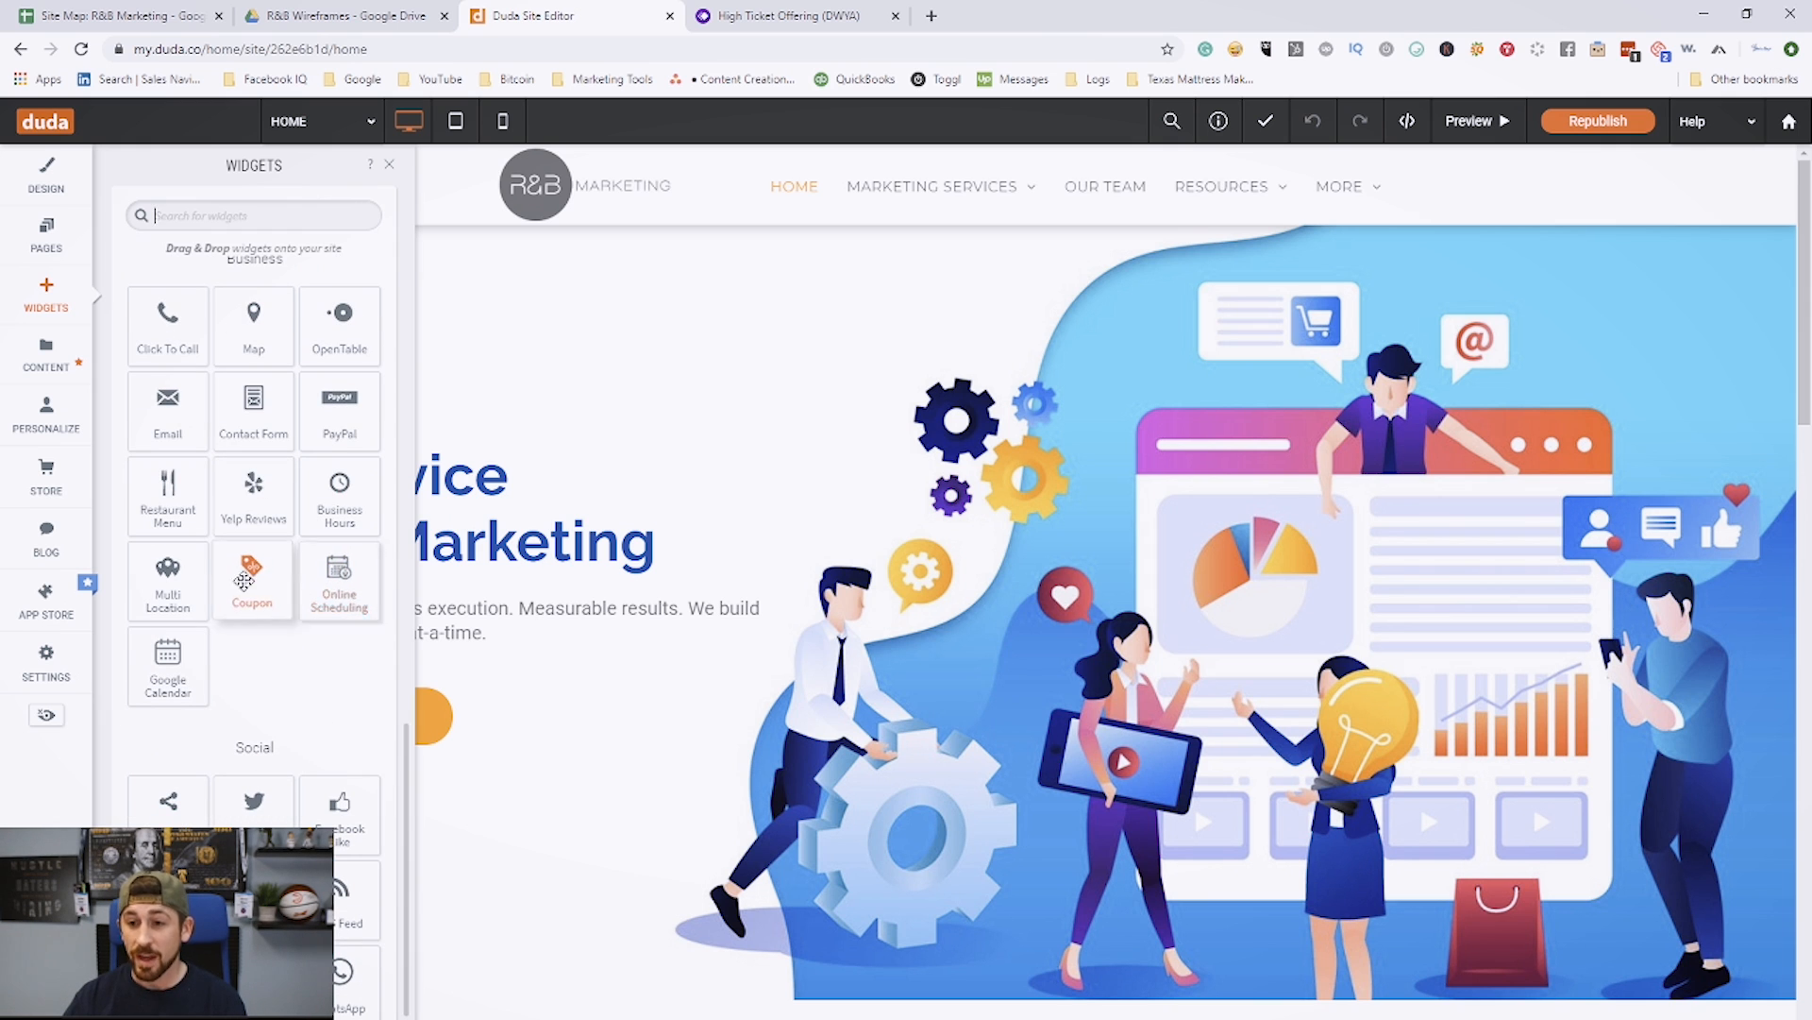
scroll(251, 700, "up", 10)
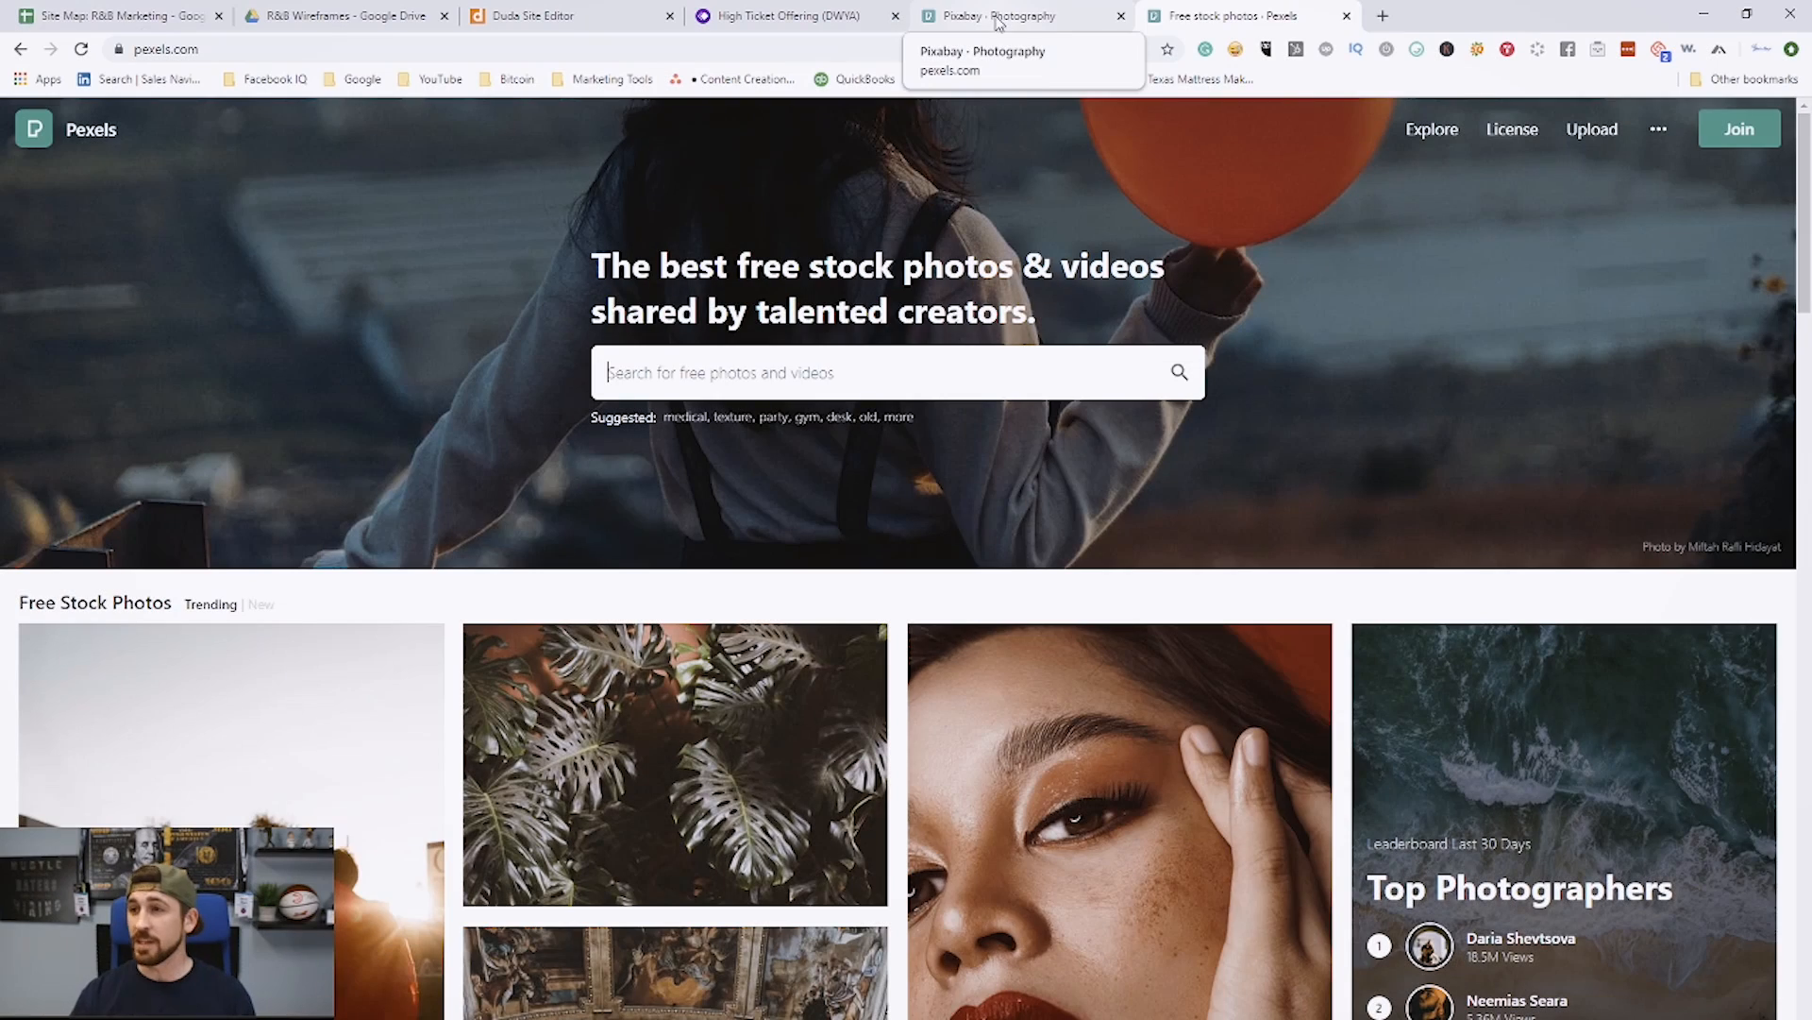
- View the Pixabay profile on Pexels and the Pexels home page as sources of free stock photos
left_click(998, 19)
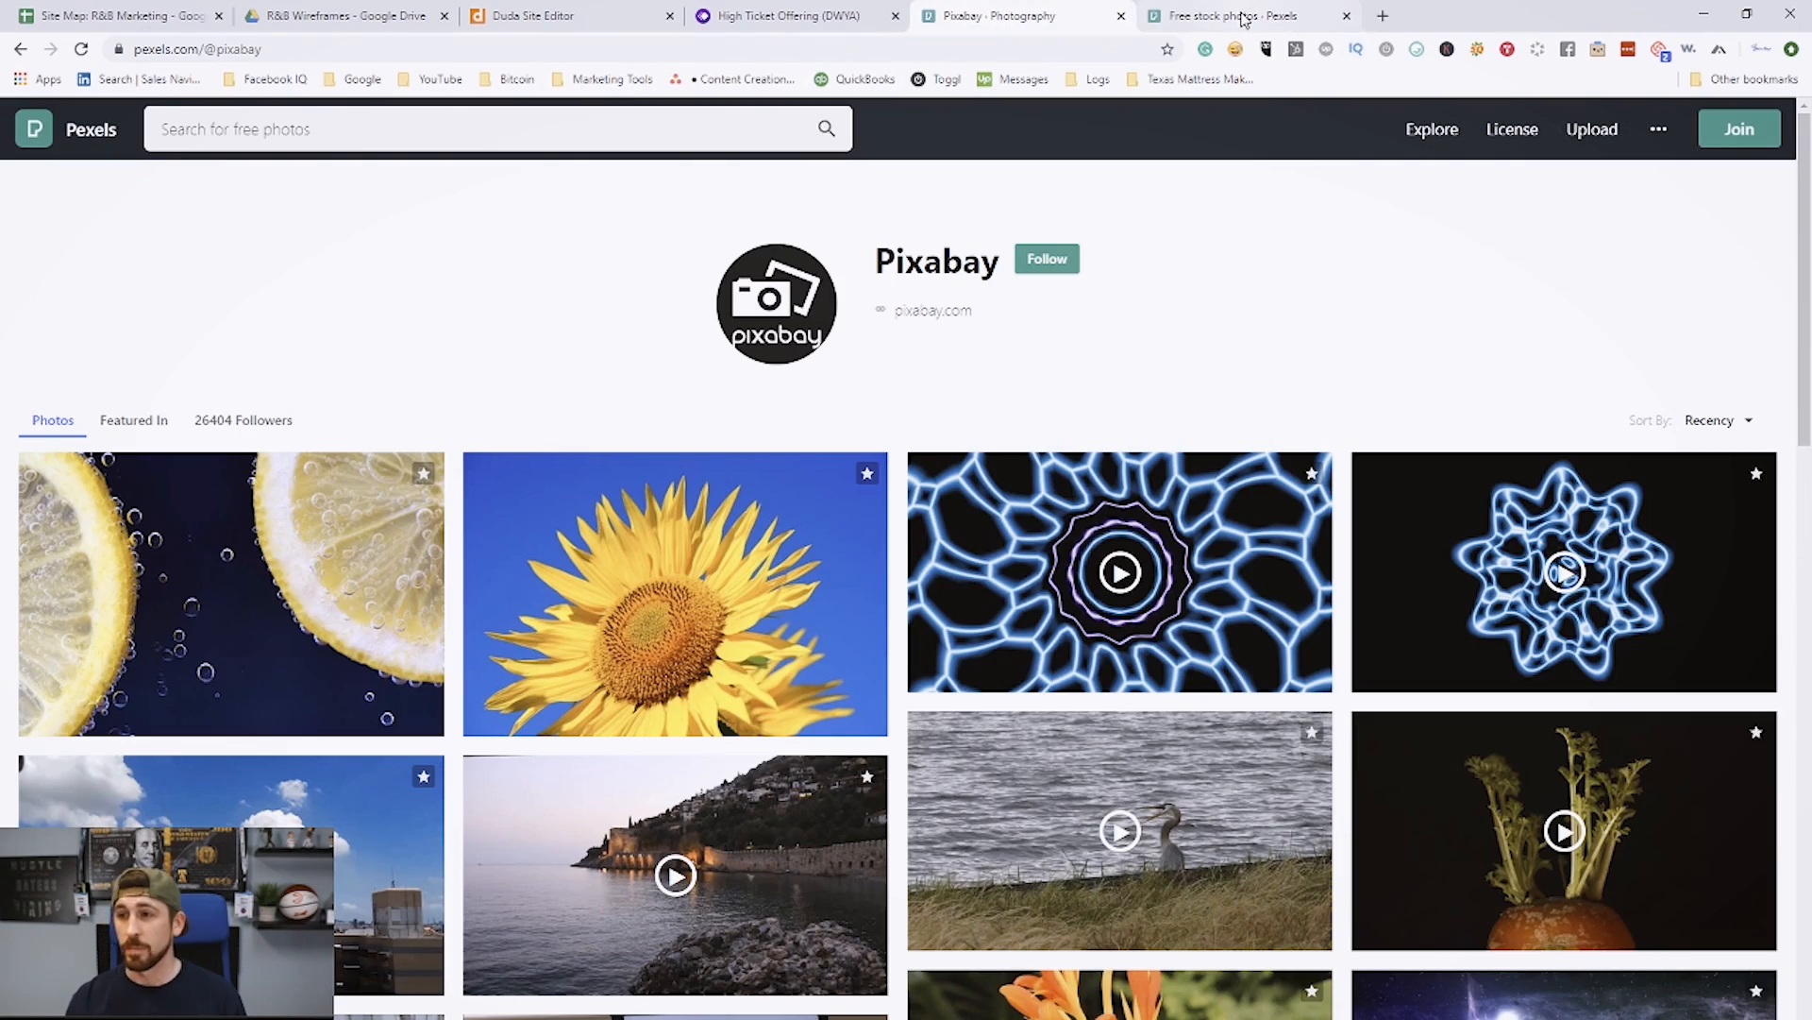
left_click(1242, 17)
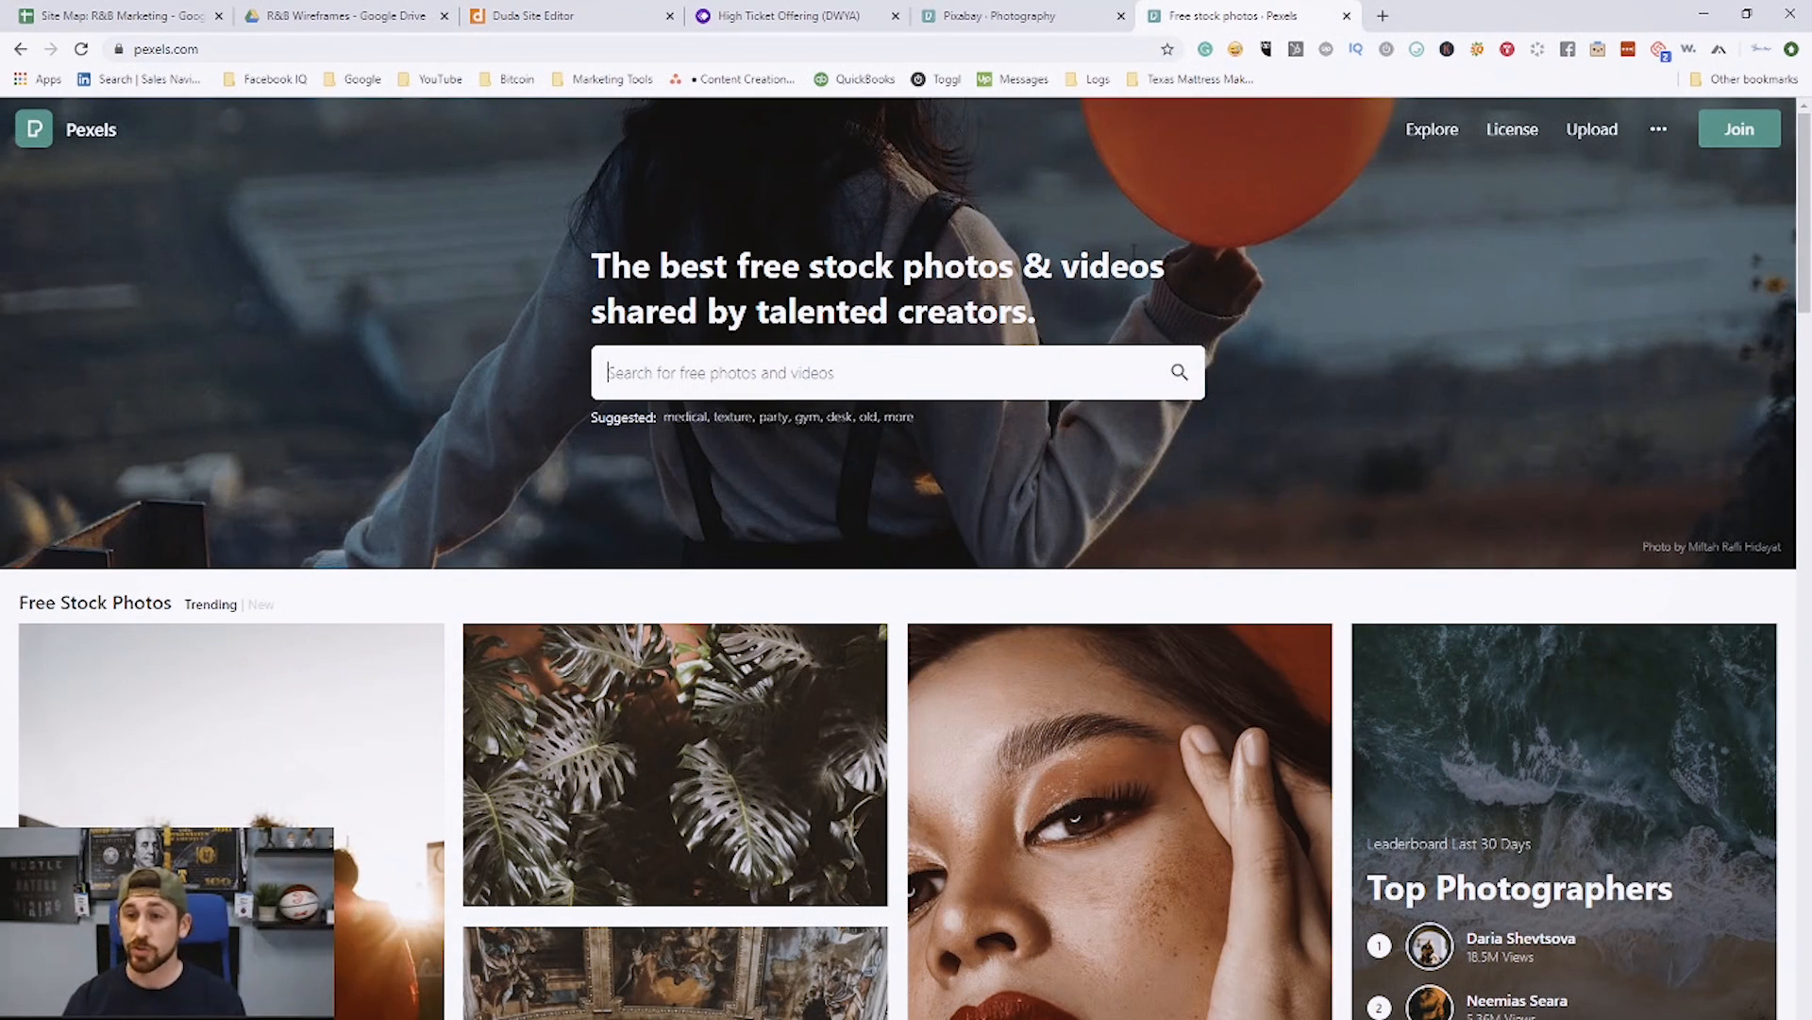